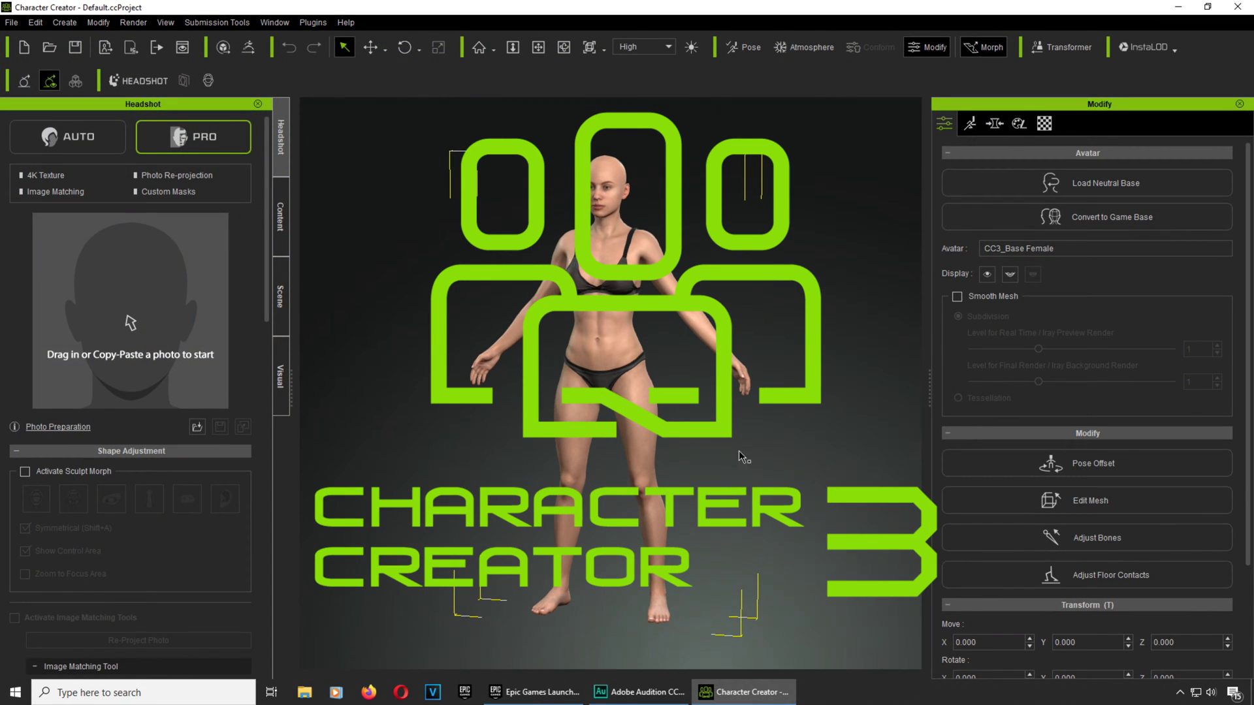
- Examine the default female avatar's body and face from a distance and close up around the eyes
{"action": "left_click", "coordinate": [564, 47]}
{"action": "left_click_drag", "start_coordinate": [609, 299], "coordinate": [643, 299]}
{"action": "right_click_drag", "start_coordinate": [643, 299], "coordinate": [637, 278]}
{"action": "left_click", "coordinate": [539, 50]}
{"action": "left_click_drag", "start_coordinate": [583, 173], "coordinate": [574, 271]}
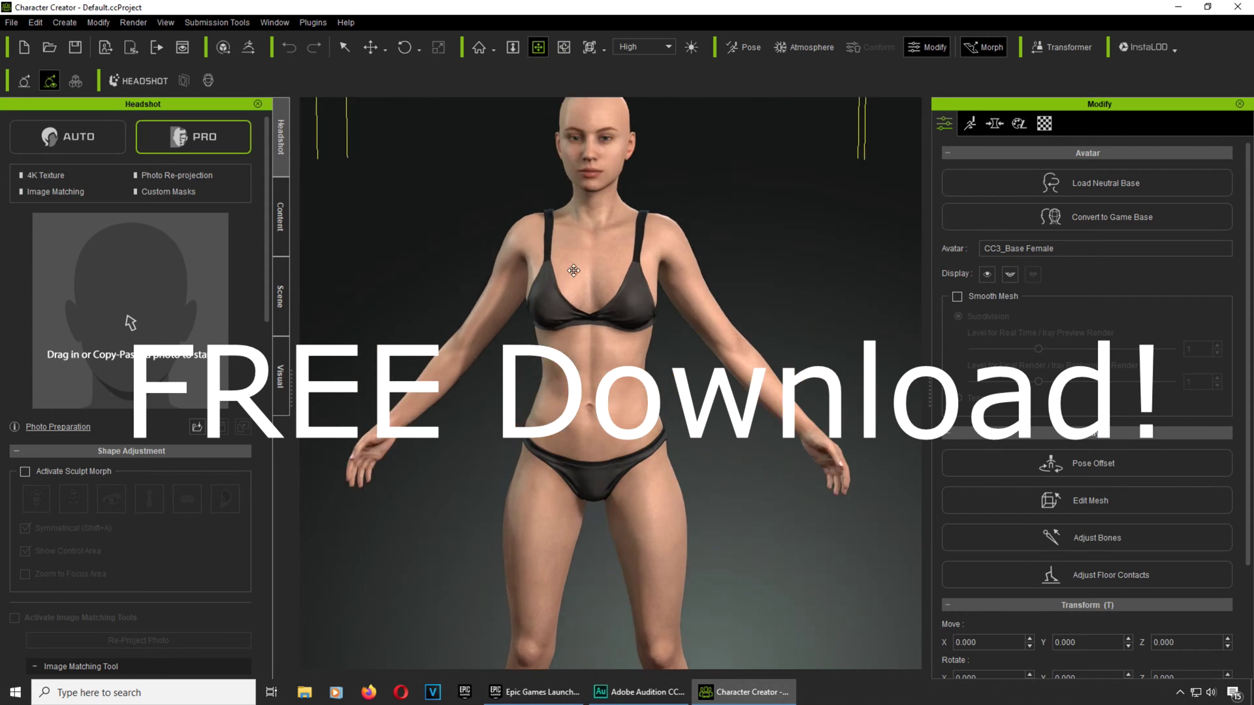
{"action": "left_click_drag", "start_coordinate": [573, 270], "coordinate": [573, 306]}
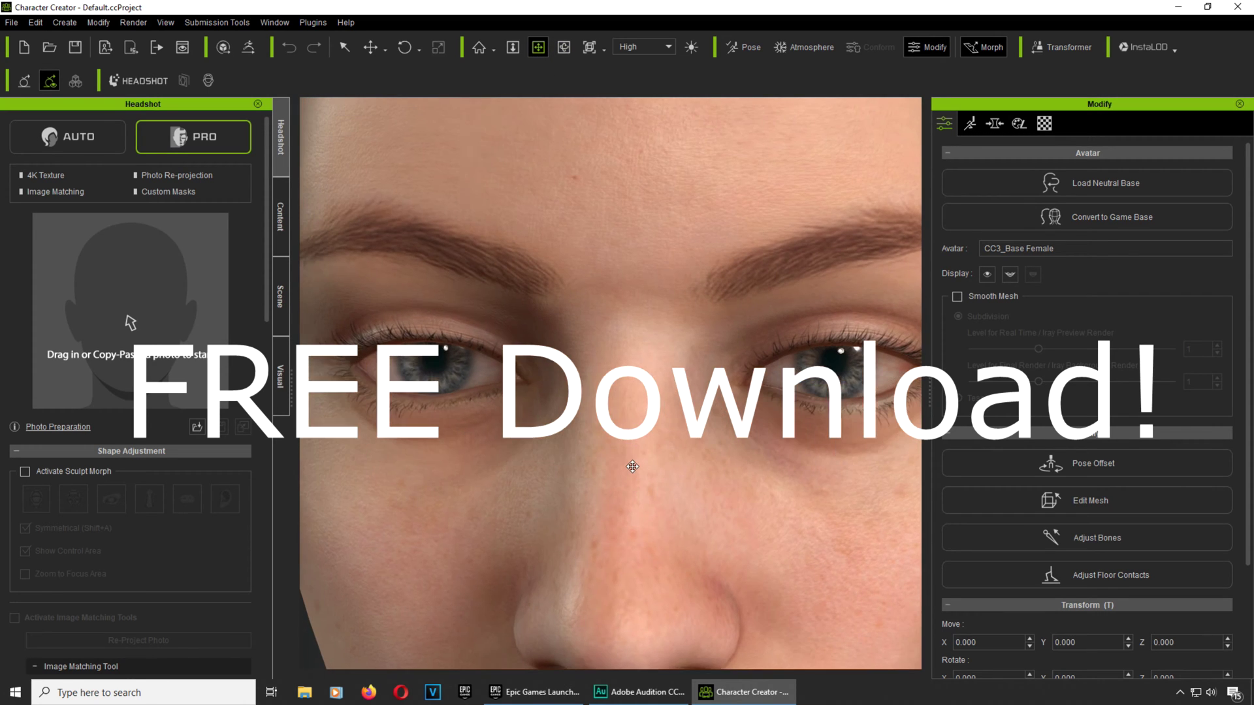
{"action": "mouse_move", "coordinate": [633, 468]}
{"action": "left_mouse_down"}
{"action": "mouse_move", "coordinate": [572, 433]}
{"action": "mouse_move", "coordinate": [640, 449]}
{"action": "left_mouse_up"}
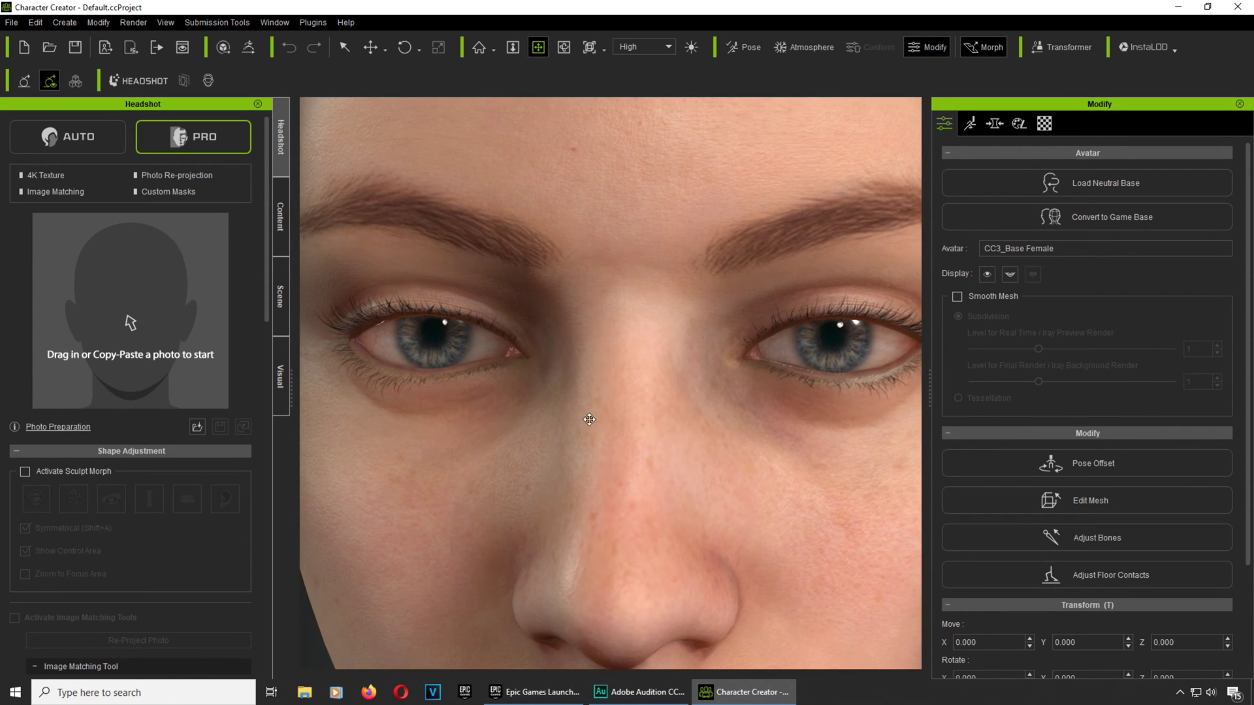
{"action": "mouse_move", "coordinate": [655, 423]}
{"action": "right_mouse_down"}
{"action": "mouse_move", "coordinate": [462, 415]}
{"action": "mouse_move", "coordinate": [631, 423]}
{"action": "right_mouse_up"}
{"action": "left_click_drag", "start_coordinate": [576, 414], "coordinate": [607, 422]}
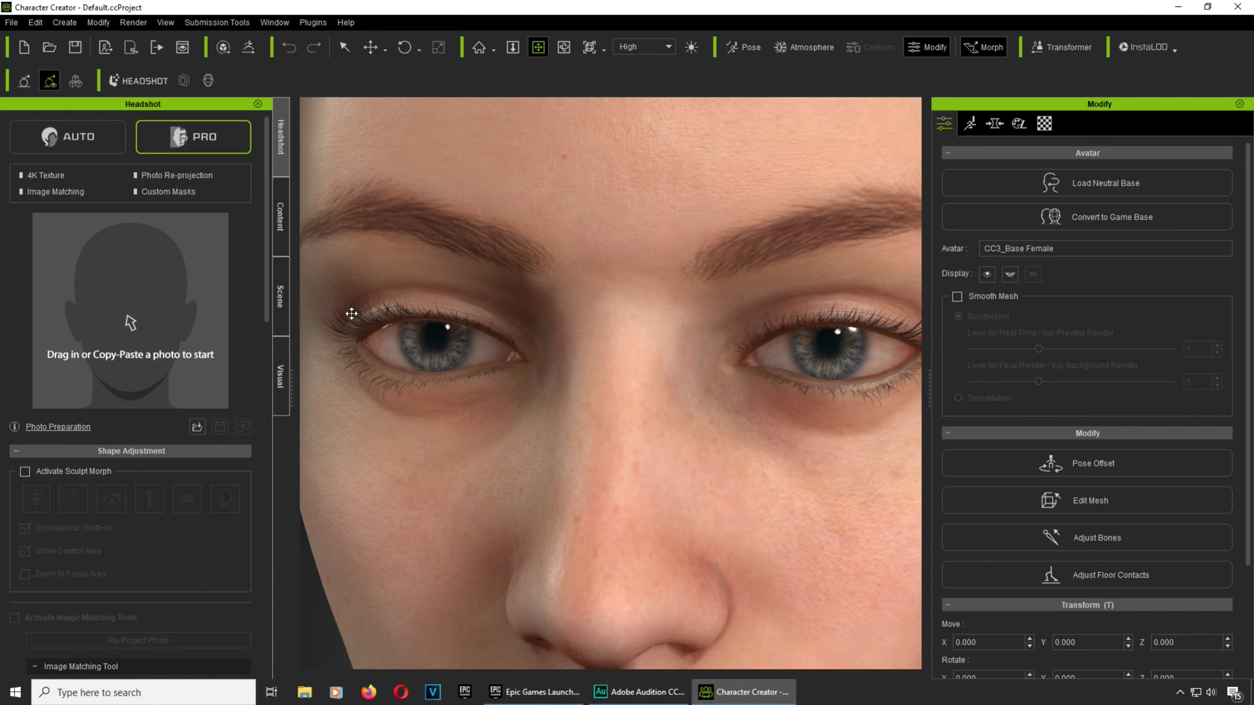
- Generate a male Headshot character from star-wars-why-mace-windu-has-a-purple-lightsaber-what-it-means-822x411.jpg in the Pictures folder
{"action": "left_click", "coordinate": [196, 427]}
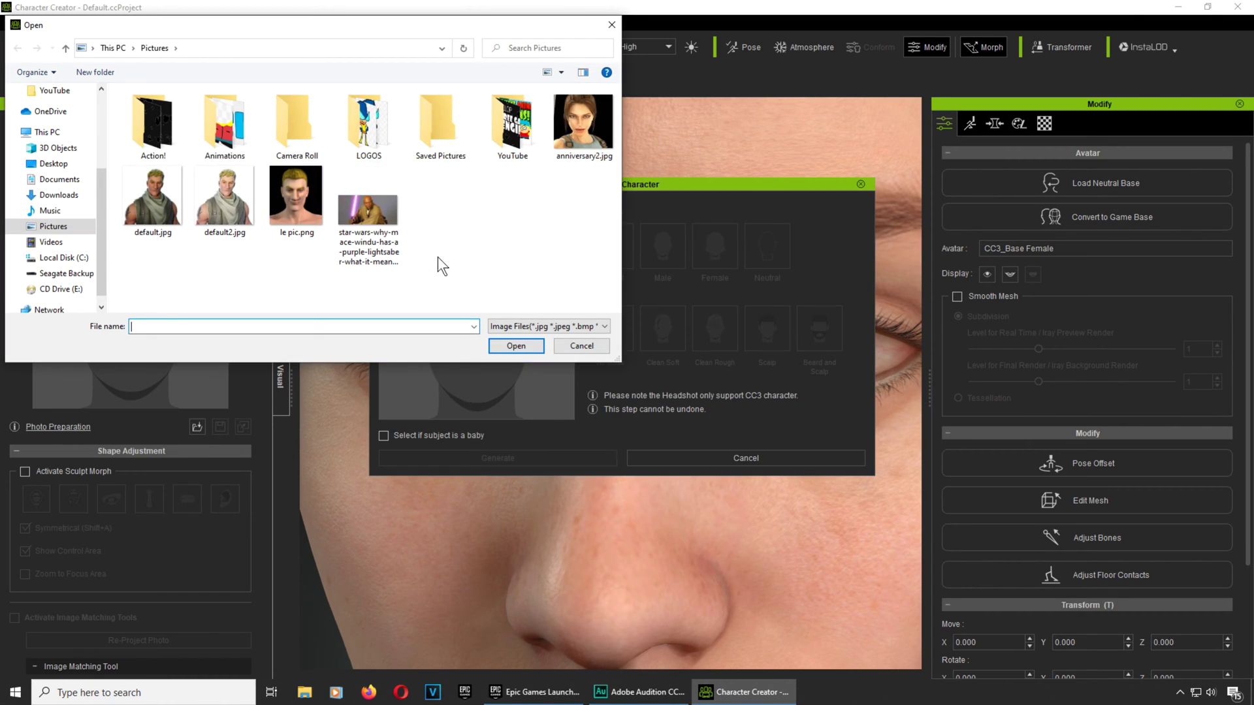
{"action": "left_click", "coordinate": [385, 225]}
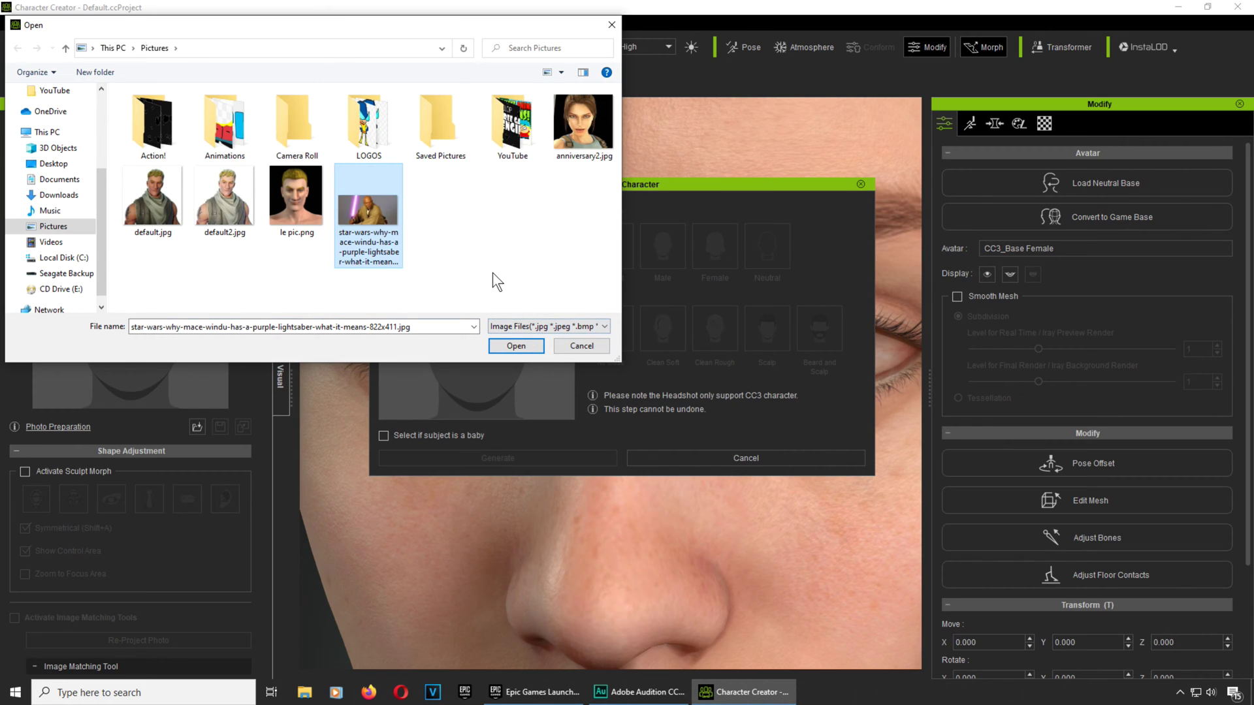
{"action": "left_click", "coordinate": [515, 346]}
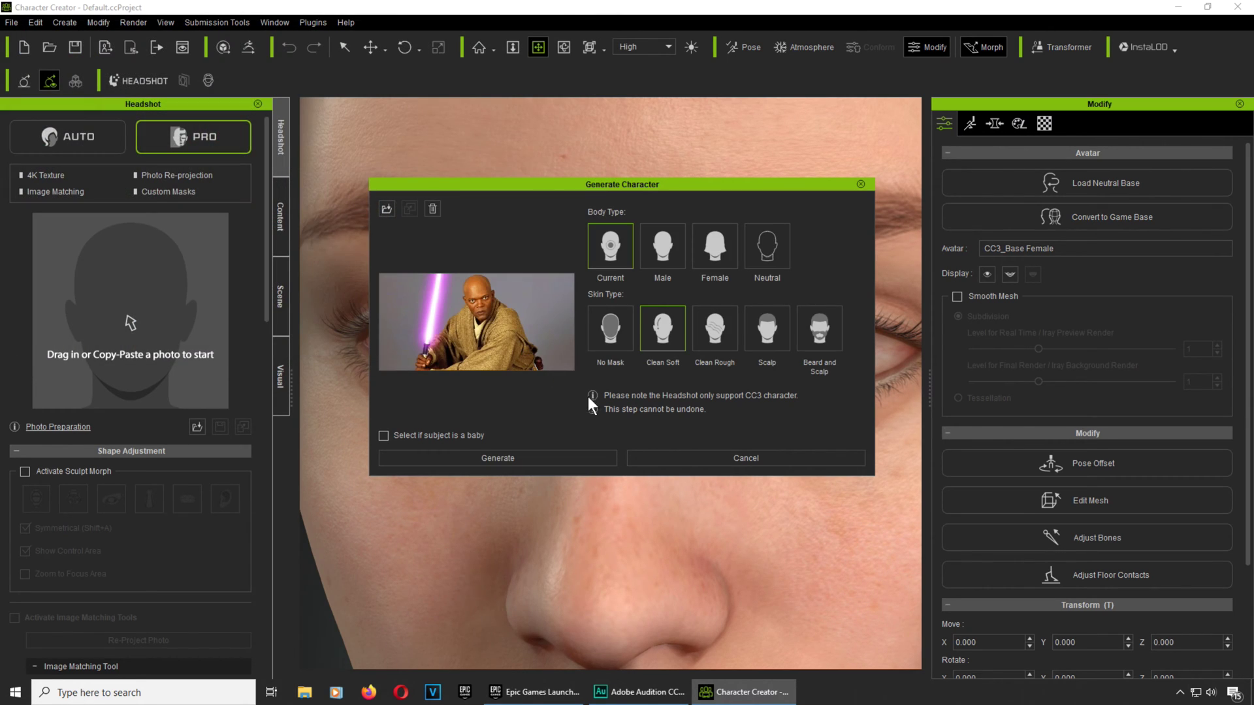
{"action": "left_click", "coordinate": [500, 460]}
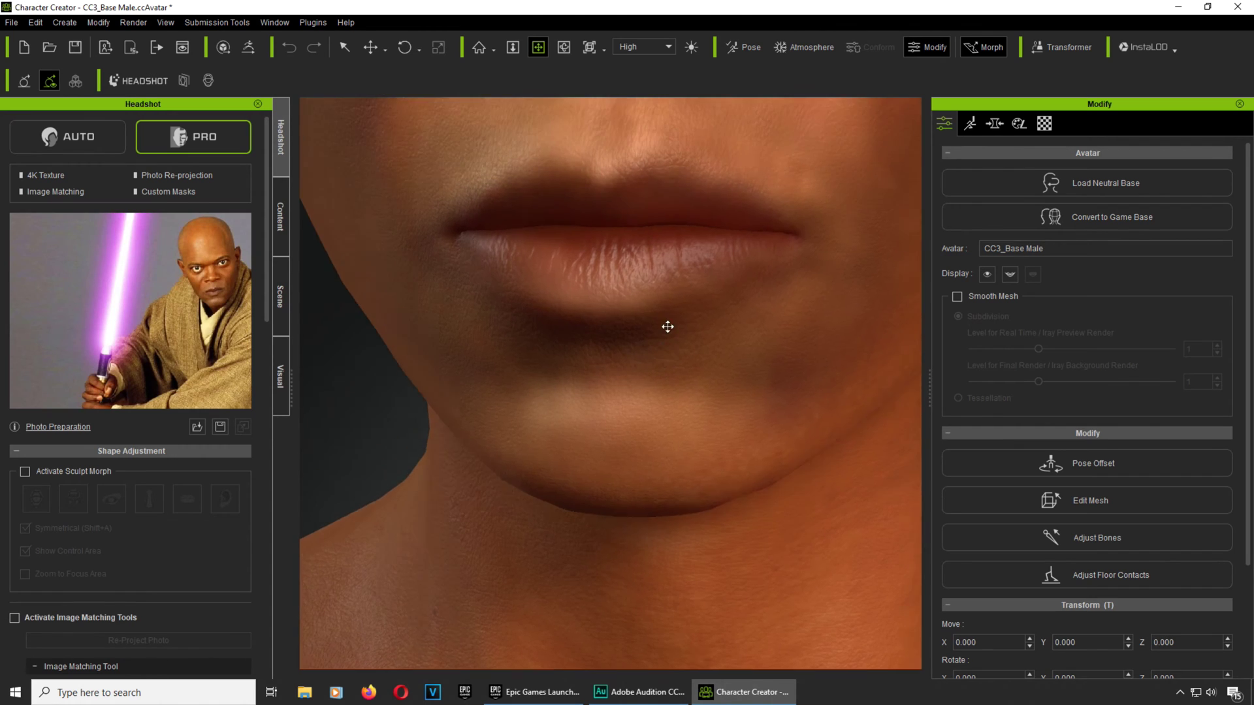
- Examine the generated male head's face close up and framed with the shoulders
{"action": "middle_click_drag", "start_coordinate": [667, 324], "coordinate": [650, 499]}
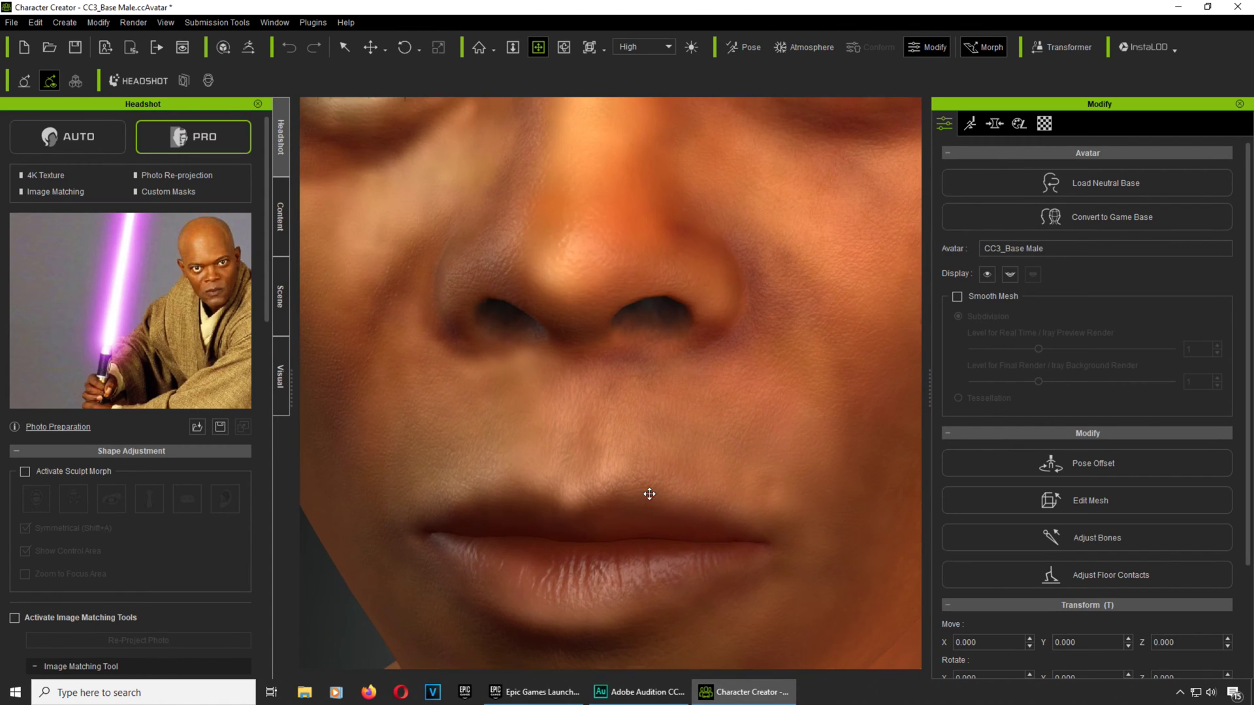
{"action": "scroll", "coordinate": [649, 499], "scroll_direction": "down", "scroll_amount": 5}
{"action": "right_click_drag", "start_coordinate": [638, 477], "coordinate": [676, 466]}
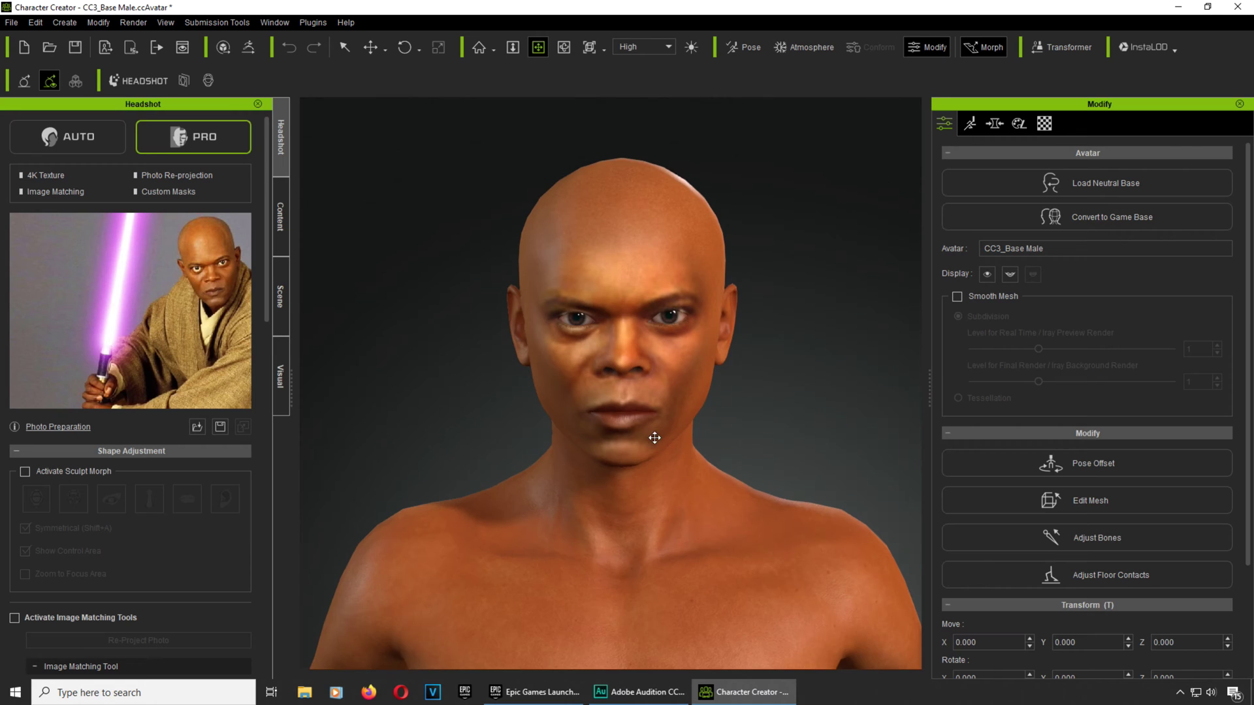
{"action": "middle_click_drag", "start_coordinate": [655, 437], "coordinate": [664, 462]}
{"action": "scroll", "coordinate": [658, 453], "scroll_direction": "up", "scroll_amount": 1}
{"action": "scroll", "coordinate": [656, 457], "scroll_direction": "up", "scroll_amount": 3}
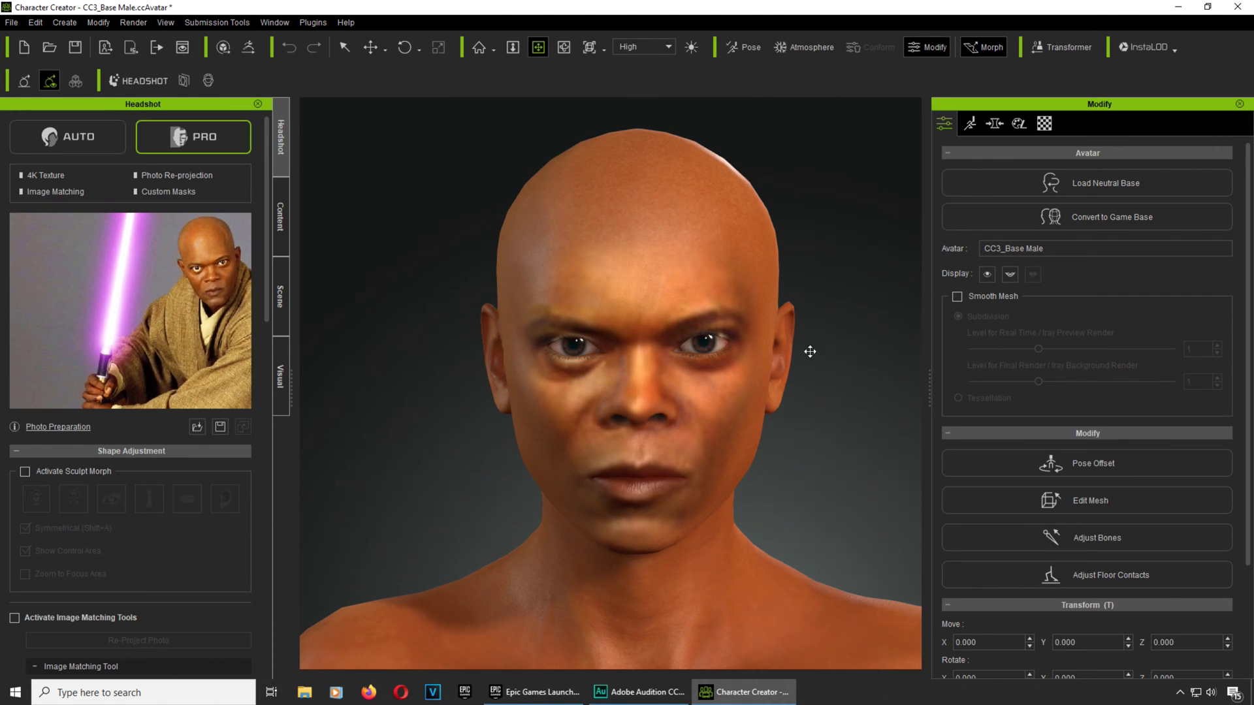
- Set the Headshot skull morphs to a Skull Height of 46 and a Skull Width of 44
{"action": "left_click", "coordinate": [995, 123]}
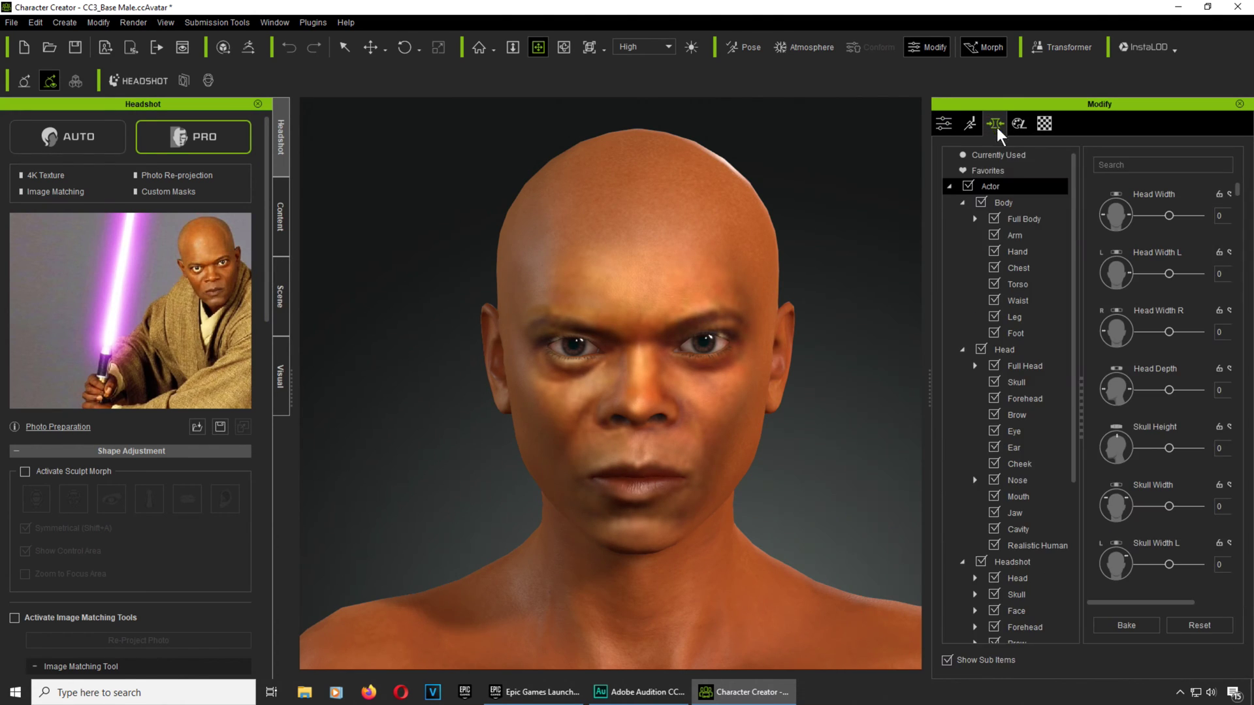
{"action": "left_click", "coordinate": [1032, 350]}
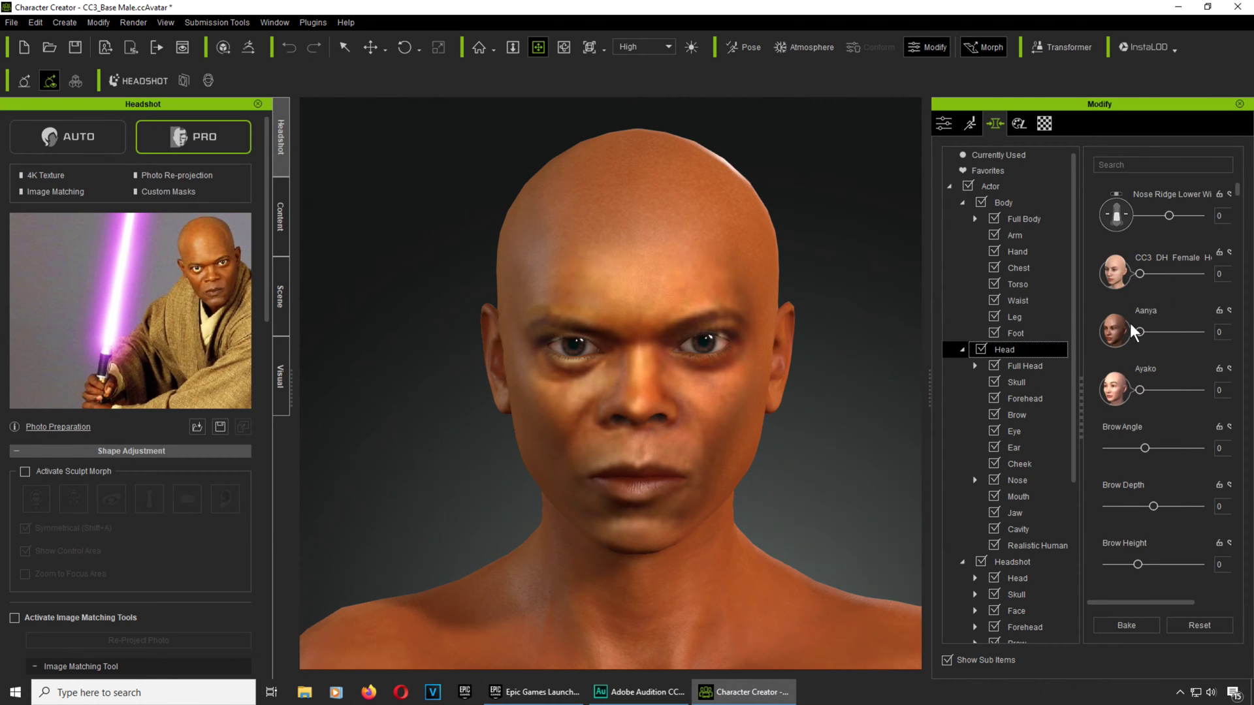
{"action": "scroll", "coordinate": [1027, 448], "scroll_direction": "down", "scroll_amount": 3}
{"action": "left_click", "coordinate": [1027, 449]}
{"action": "left_click_drag", "start_coordinate": [1169, 215], "coordinate": [1182, 217]}
{"action": "left_click_drag", "start_coordinate": [1171, 269], "coordinate": [1184, 269]}
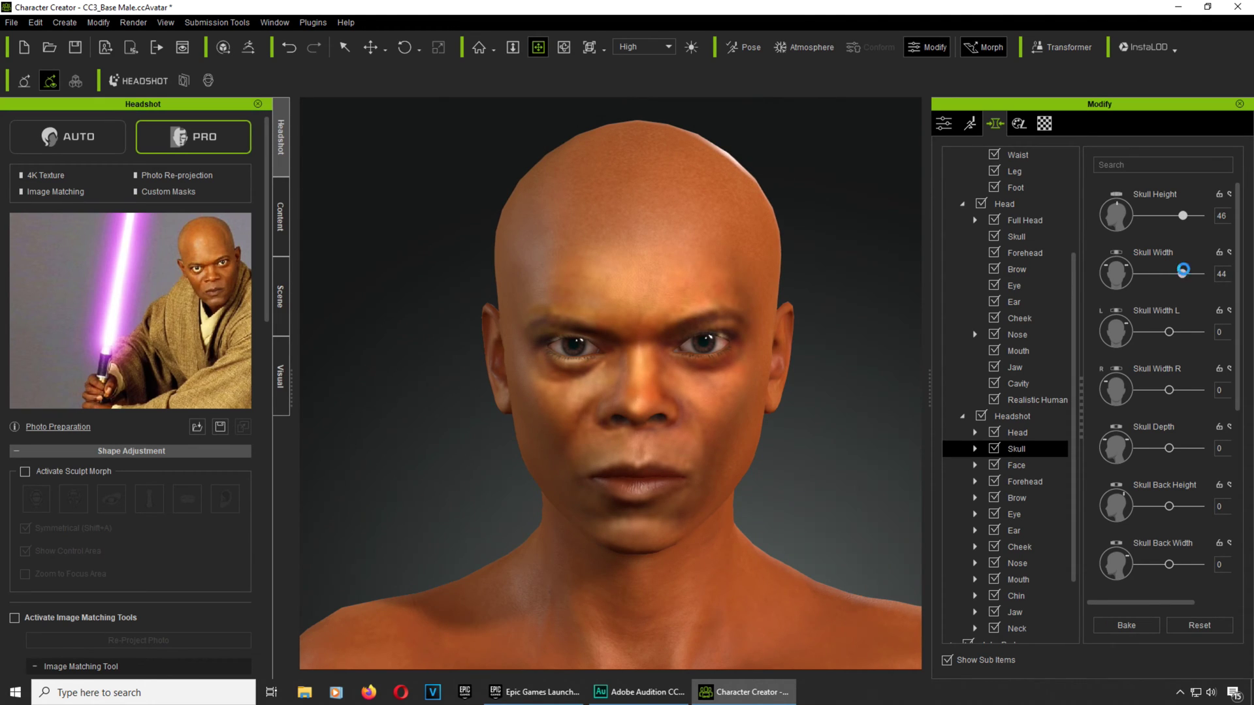
{"action": "left_click_drag", "start_coordinate": [703, 451], "coordinate": [712, 448]}
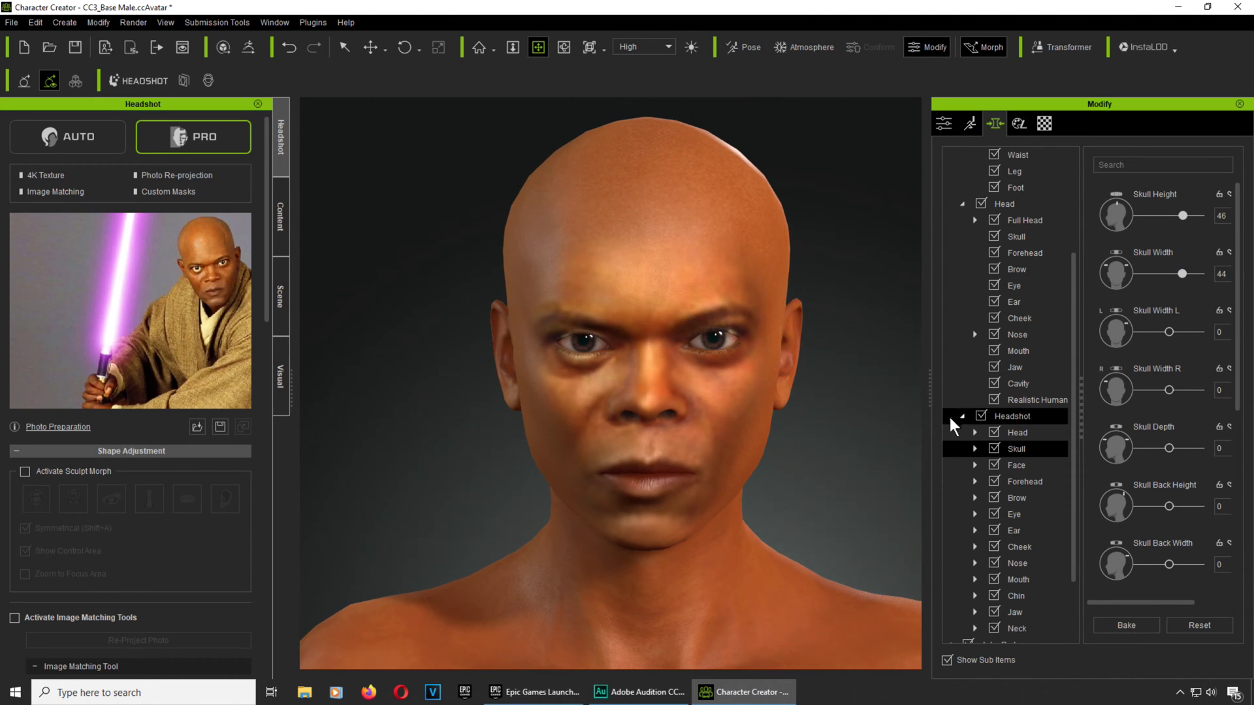
- Set the Headshot Eye Scale to 100 and both Eye Scale L and Eye Scale R to 26
{"action": "left_click", "coordinate": [1037, 520]}
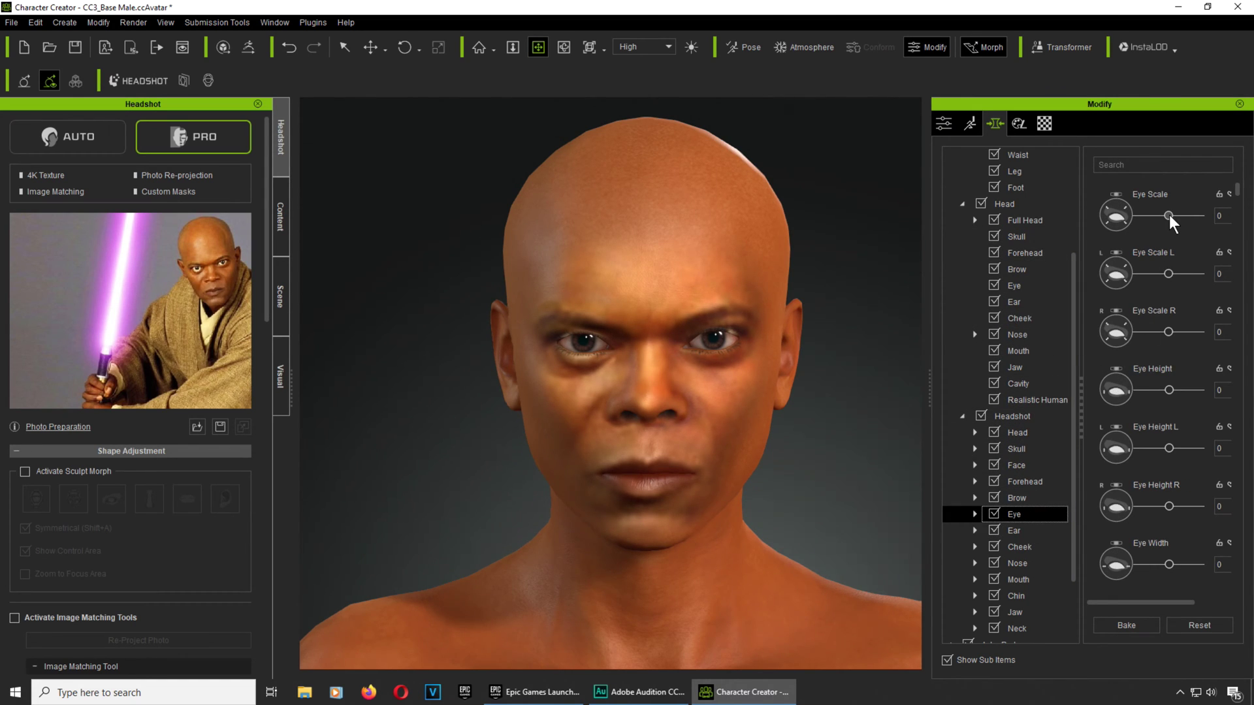
{"action": "left_click_drag", "start_coordinate": [1186, 217], "coordinate": [1202, 216]}
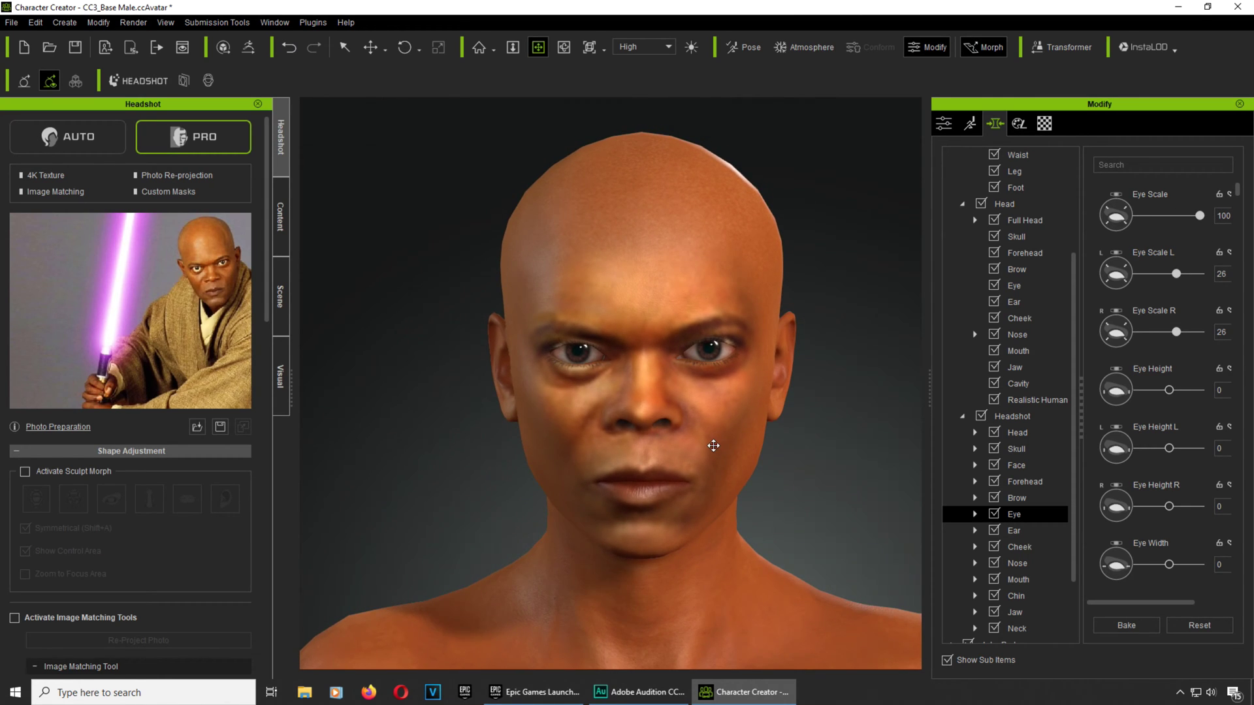
{"action": "mouse_move", "coordinate": [696, 435]}
{"action": "right_mouse_down"}
{"action": "mouse_move", "coordinate": [748, 437]}
{"action": "mouse_move", "coordinate": [692, 431]}
{"action": "right_mouse_up"}
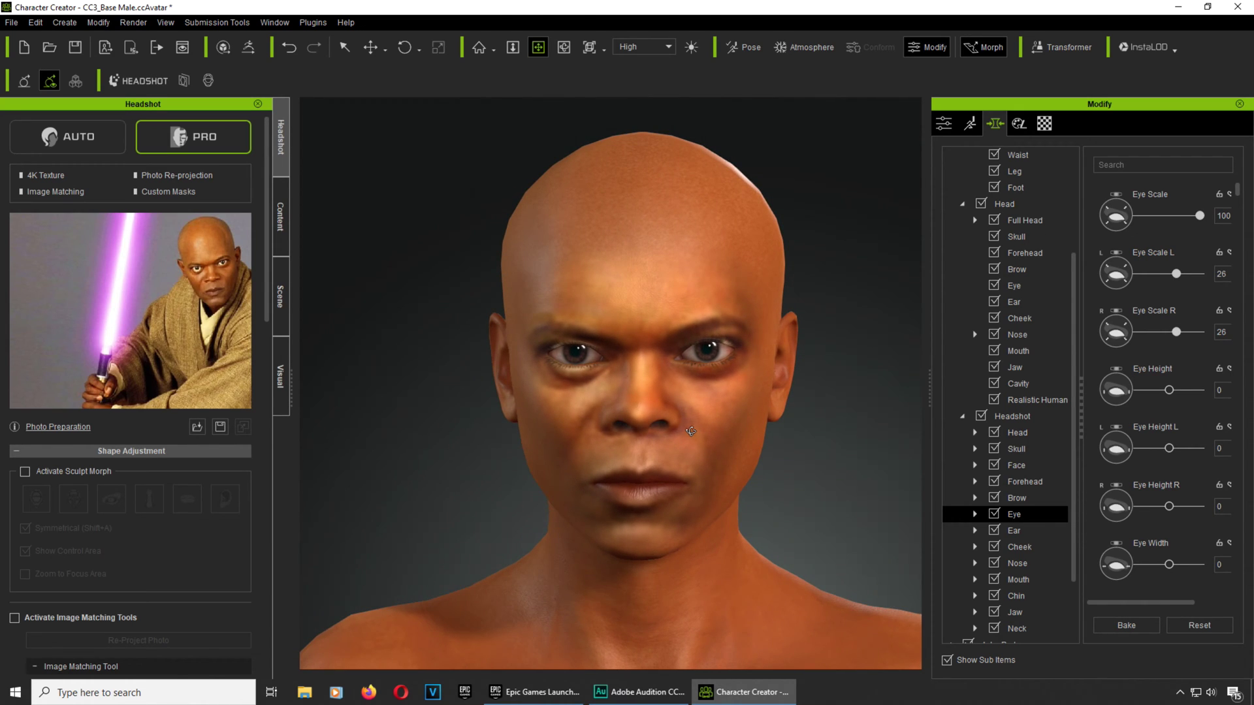
- Adjust the Head ear morphs: Ear Angle 20, Ear Angle Top 31 and Ear Height -14
{"action": "left_click", "coordinate": [1015, 531]}
{"action": "left_click_drag", "start_coordinate": [1237, 191], "coordinate": [1211, 608]}
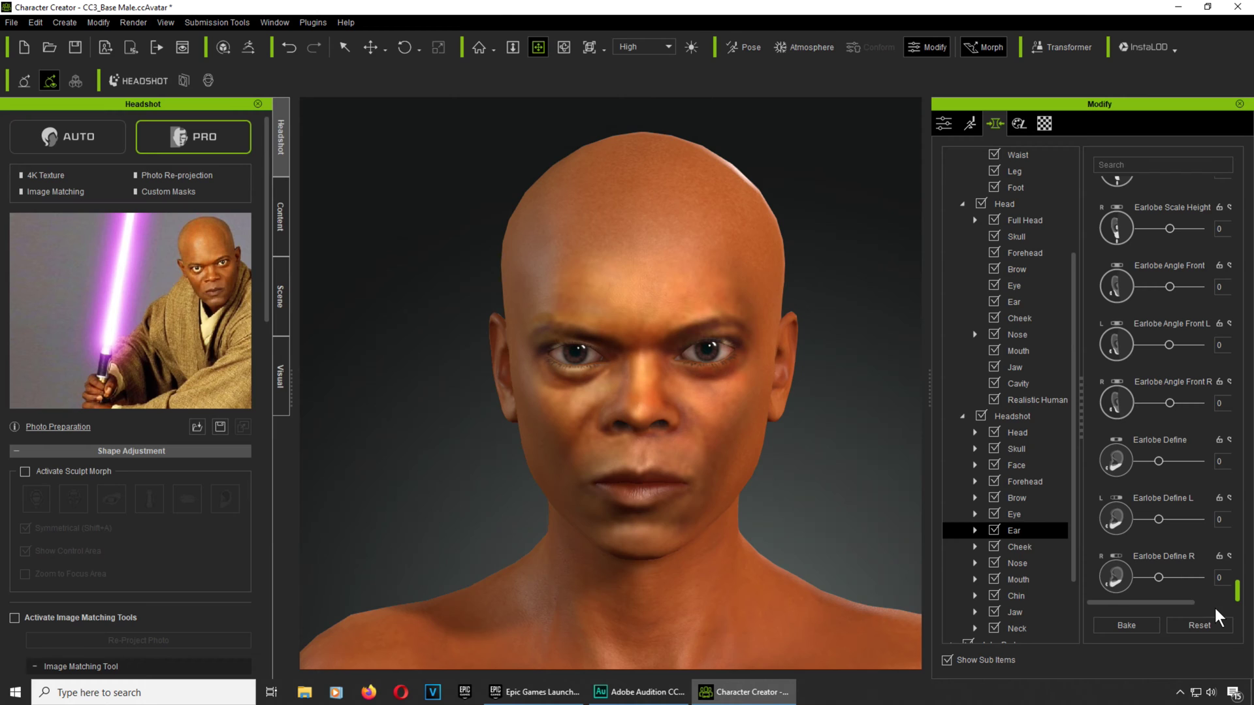
{"action": "scroll", "coordinate": [1222, 581], "scroll_direction": "up", "scroll_amount": 2}
{"action": "left_click_drag", "start_coordinate": [1170, 397], "coordinate": [1170, 399]}
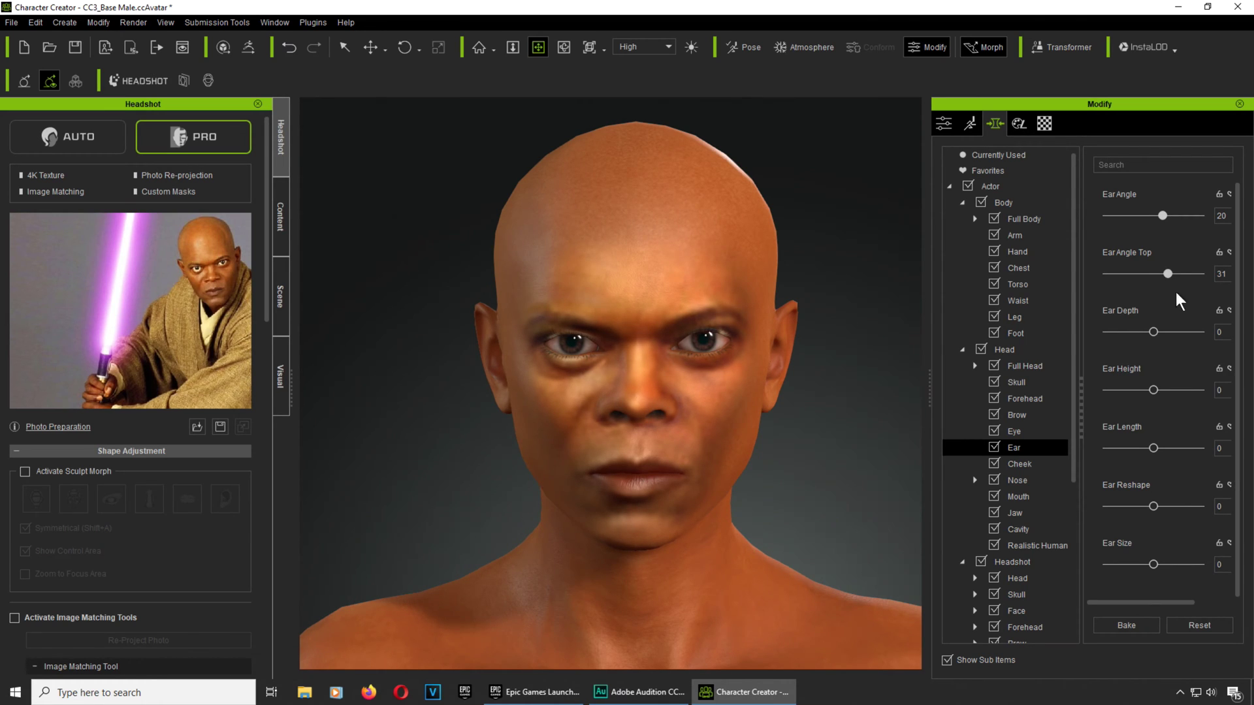
{"action": "scroll", "coordinate": [1248, 465], "scroll_direction": "down", "scroll_amount": 1}
{"action": "mouse_move", "coordinate": [1154, 345]}
{"action": "left_mouse_down"}
{"action": "mouse_move", "coordinate": [1104, 352]}
{"action": "mouse_move", "coordinate": [1147, 352]}
{"action": "left_mouse_up"}
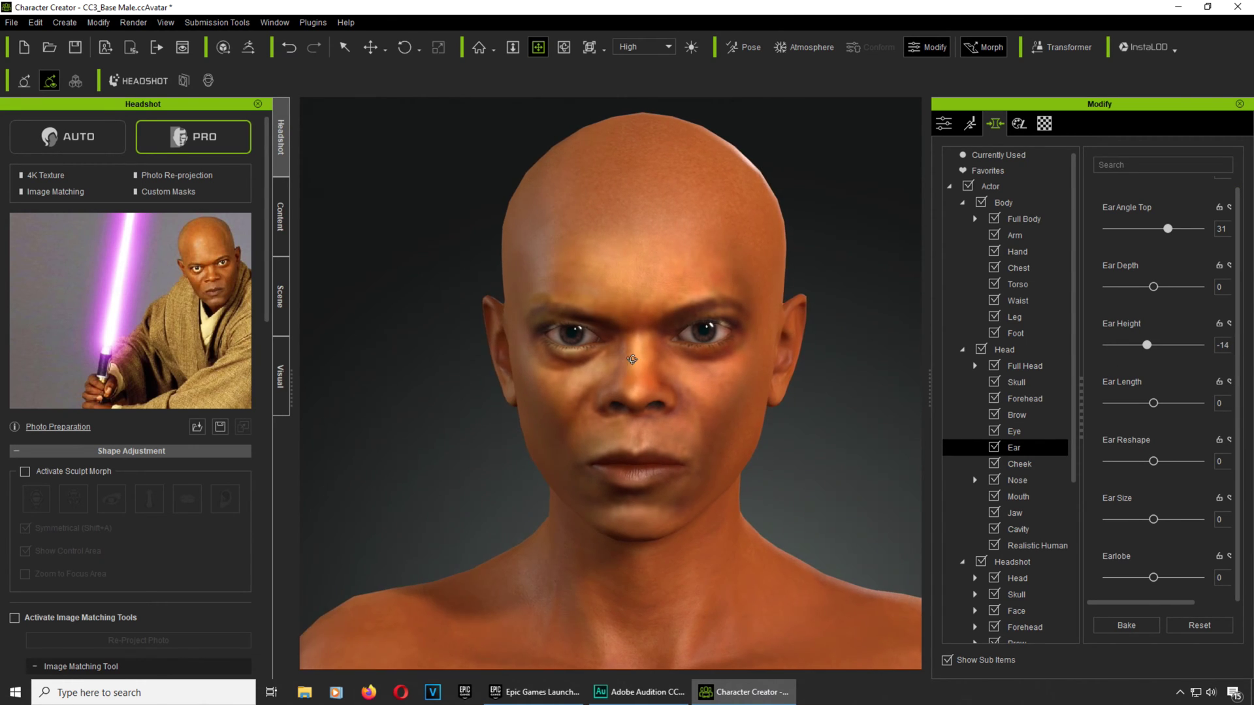
- Set the Headshot Nose Width to 51 and slightly increase the Nose Depth
{"action": "left_click_drag", "start_coordinate": [1072, 394], "coordinate": [1077, 541]}
{"action": "left_click", "coordinate": [1019, 498]}
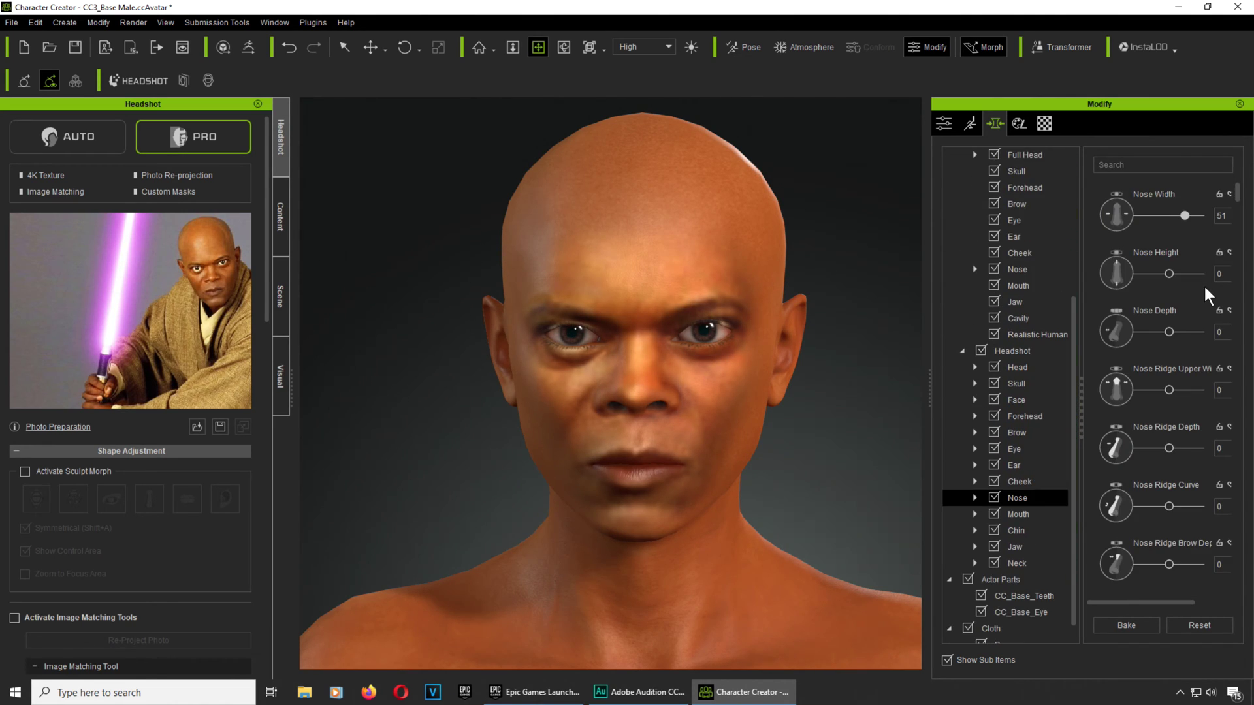
{"action": "left_click_drag", "start_coordinate": [1169, 331], "coordinate": [1179, 331]}
- Set the Headshot Head Width to -63 and the Jaw Height to 64
{"action": "right_click_drag", "start_coordinate": [723, 375], "coordinate": [403, 333]}
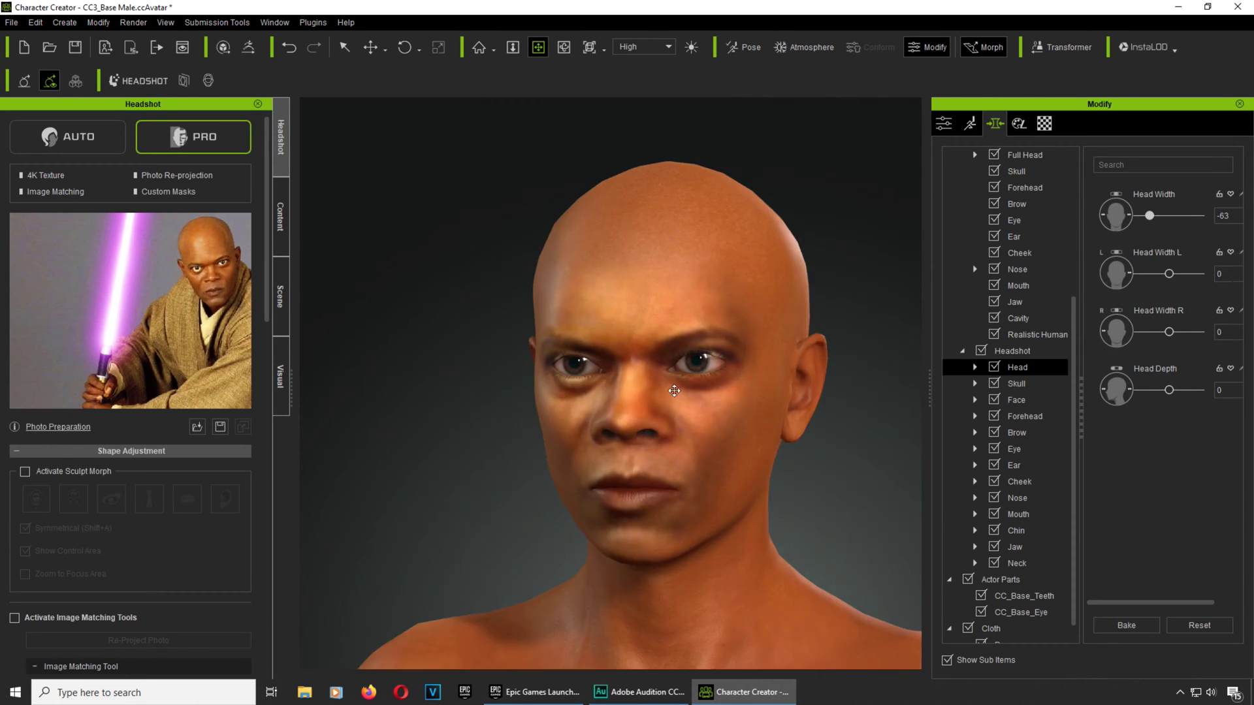
{"action": "right_click_drag", "start_coordinate": [674, 391], "coordinate": [748, 400]}
{"action": "left_click_drag", "start_coordinate": [712, 451], "coordinate": [710, 427]}
{"action": "right_click_drag", "start_coordinate": [710, 427], "coordinate": [711, 421]}
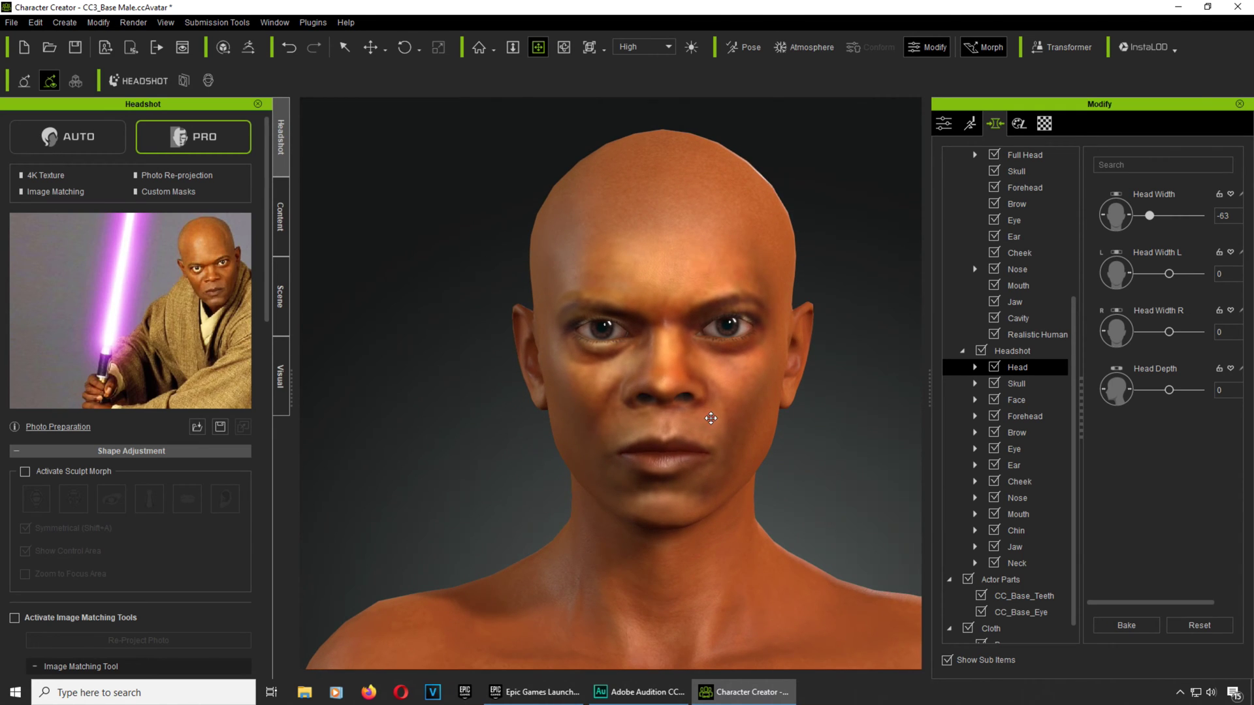
{"action": "left_click", "coordinate": [1014, 547]}
{"action": "left_click_drag", "start_coordinate": [1170, 216], "coordinate": [1189, 217]}
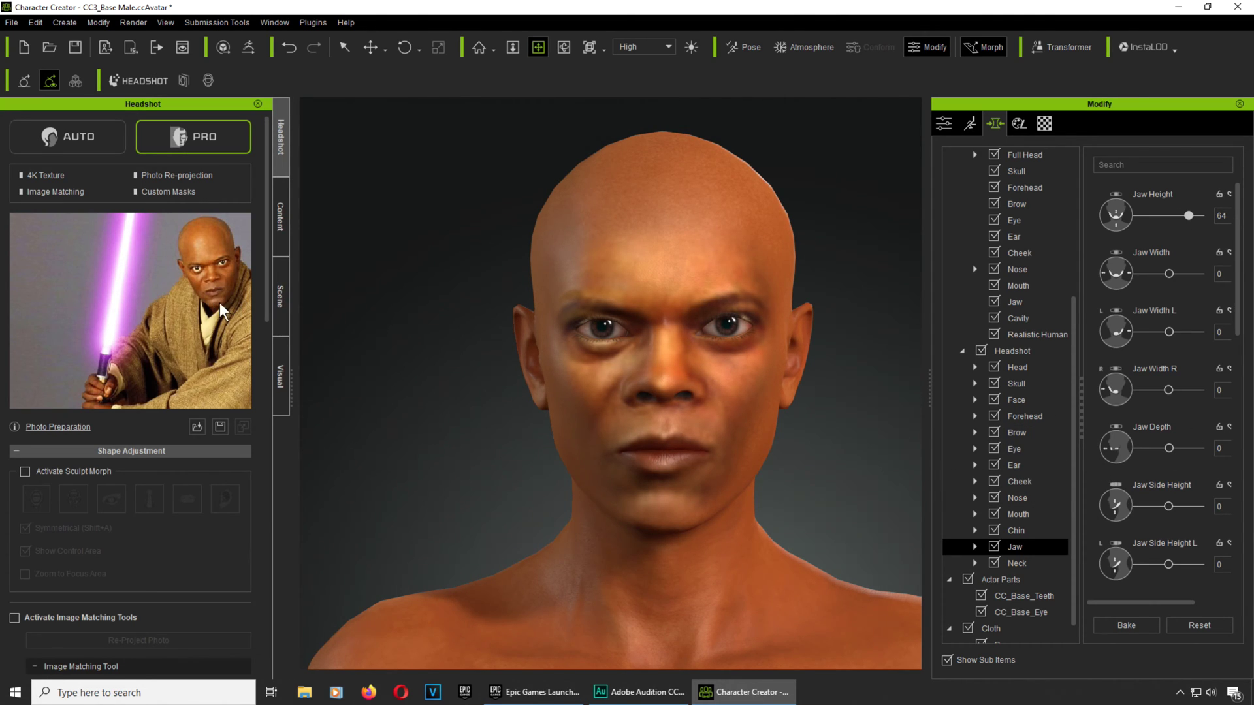
- Raise the Headshot Brow Height L and set Brow Height R to 64, with the overall Brow Height slightly below zero
{"action": "left_click", "coordinate": [1017, 433]}
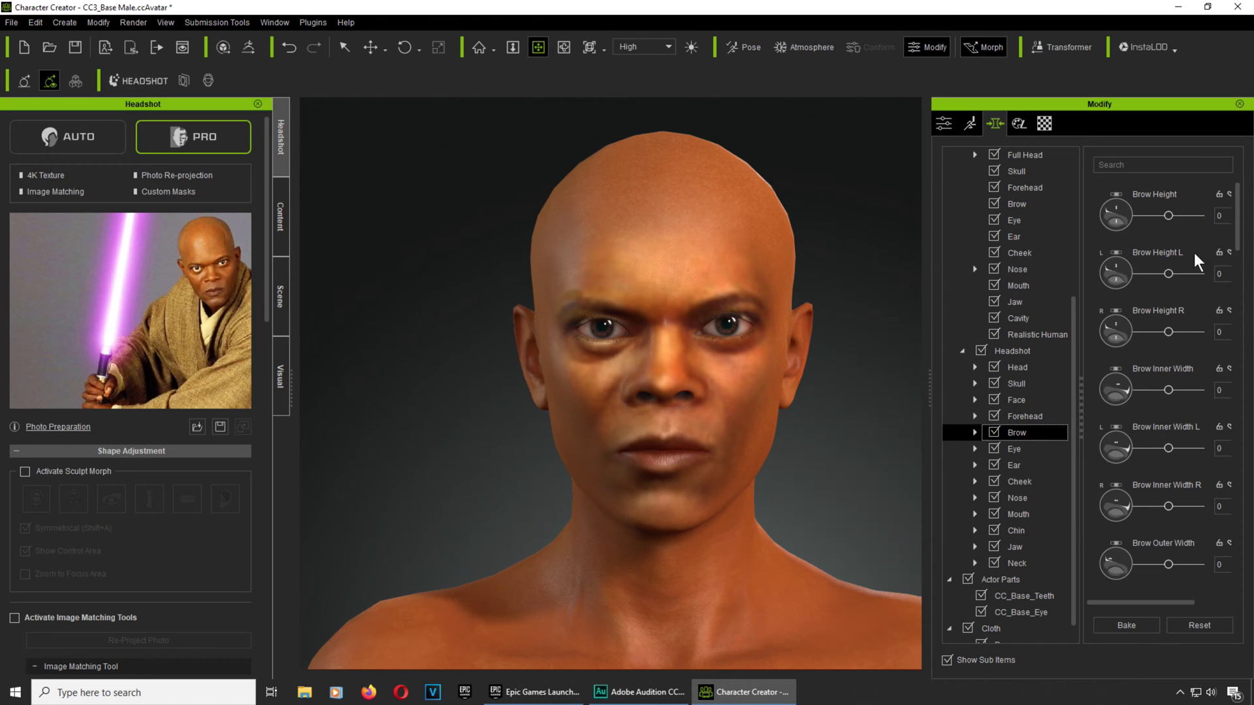
{"action": "left_click_drag", "start_coordinate": [1169, 215], "coordinate": [1181, 221]}
{"action": "left_click", "coordinate": [1183, 274]}
{"action": "left_click_drag", "start_coordinate": [1169, 332], "coordinate": [1189, 335]}
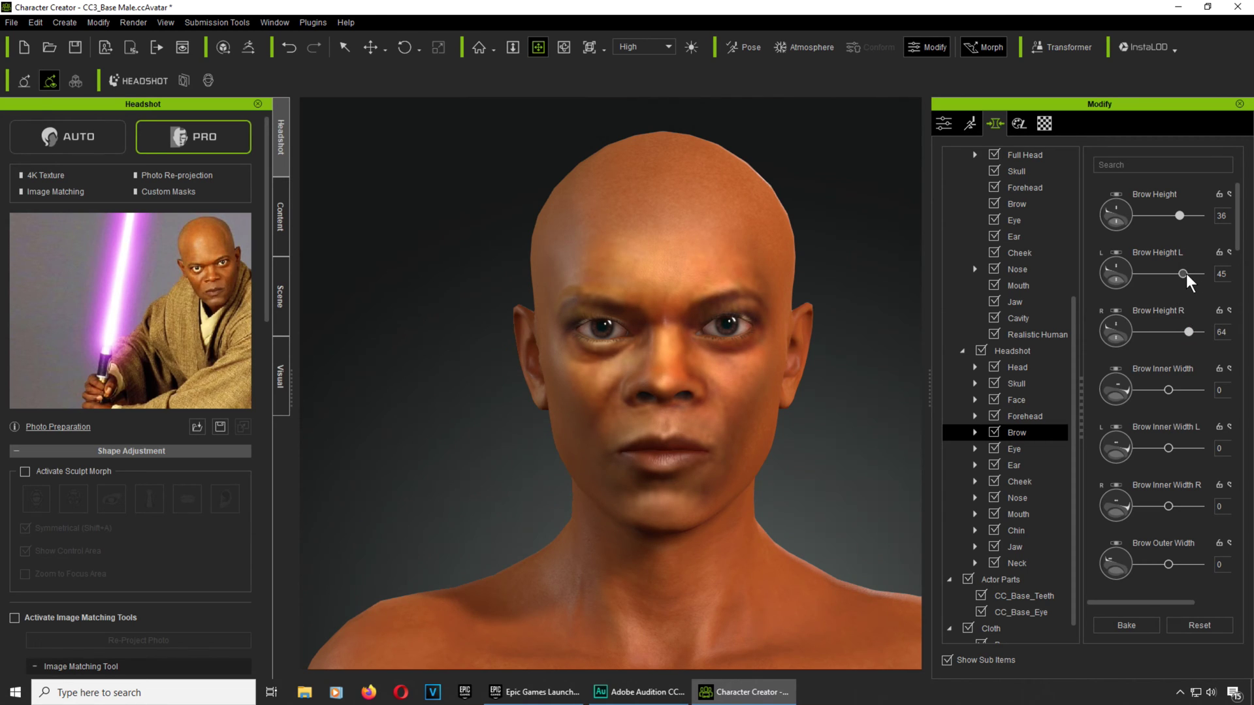
{"action": "left_click_drag", "start_coordinate": [1183, 273], "coordinate": [1181, 275]}
{"action": "mouse_move", "coordinate": [1180, 216]}
{"action": "left_mouse_down"}
{"action": "mouse_move", "coordinate": [1150, 216]}
{"action": "mouse_move", "coordinate": [1164, 213]}
{"action": "left_mouse_up"}
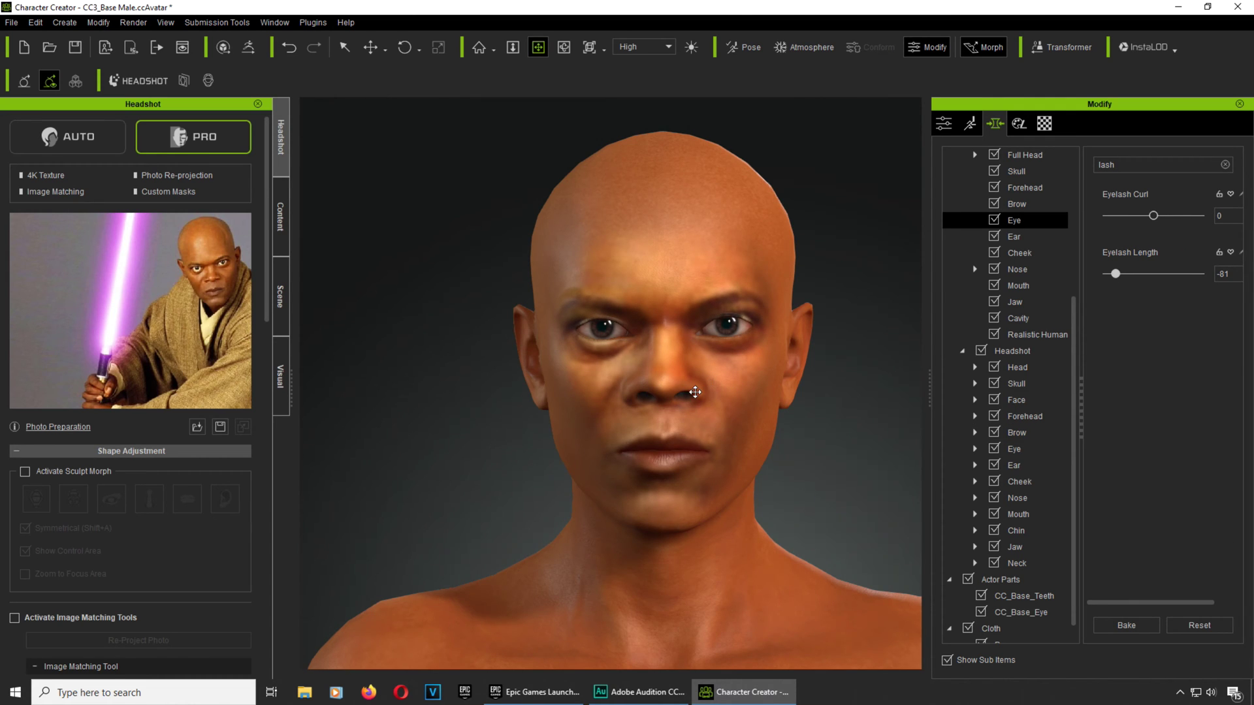
{"action": "right_click_drag", "start_coordinate": [694, 392], "coordinate": [706, 390]}
{"action": "middle_click_drag", "start_coordinate": [705, 391], "coordinate": [670, 396]}
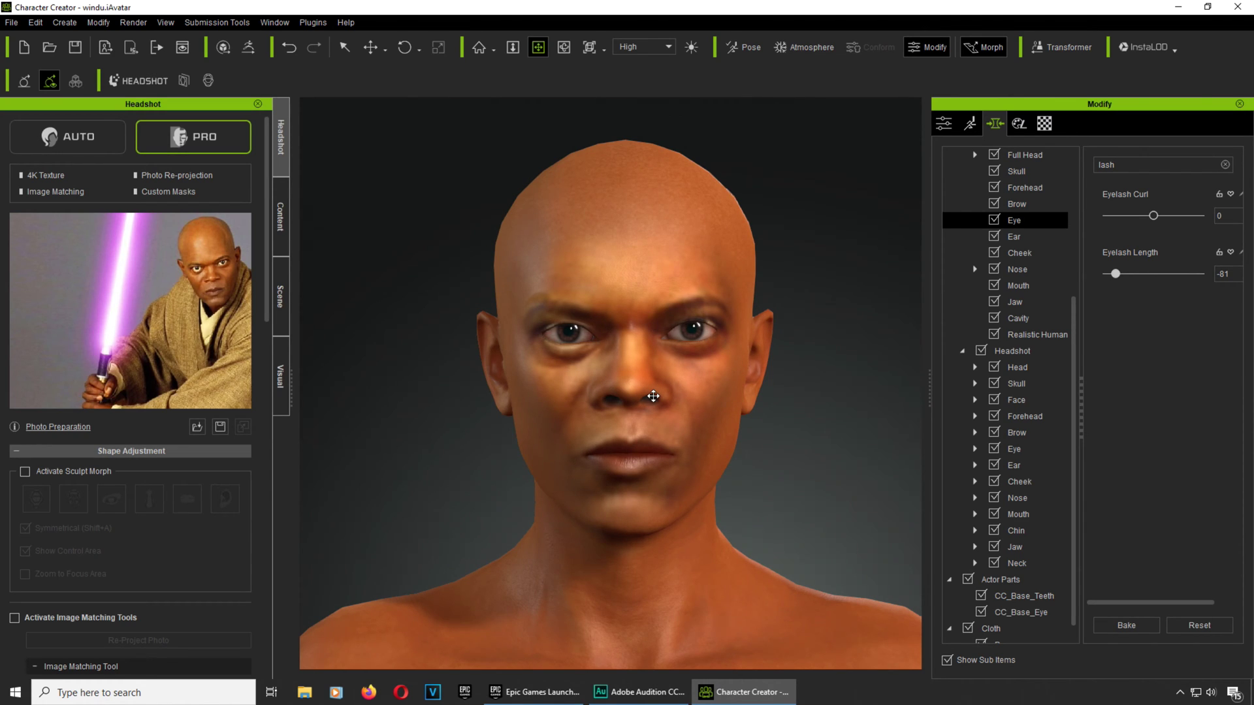
- Launch iClone 7.7 from the desktop and allow it to make changes to the device
{"action": "left_click", "coordinate": [1179, 7]}
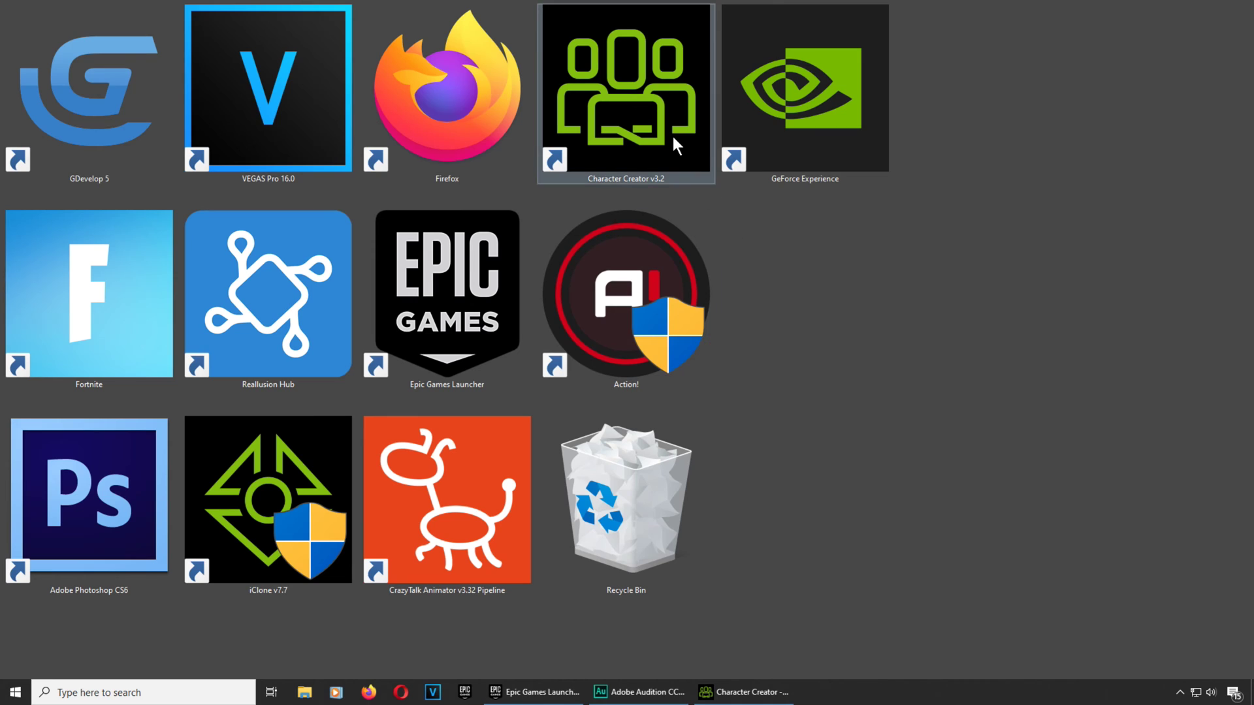
{"action": "double_click", "coordinate": [302, 515]}
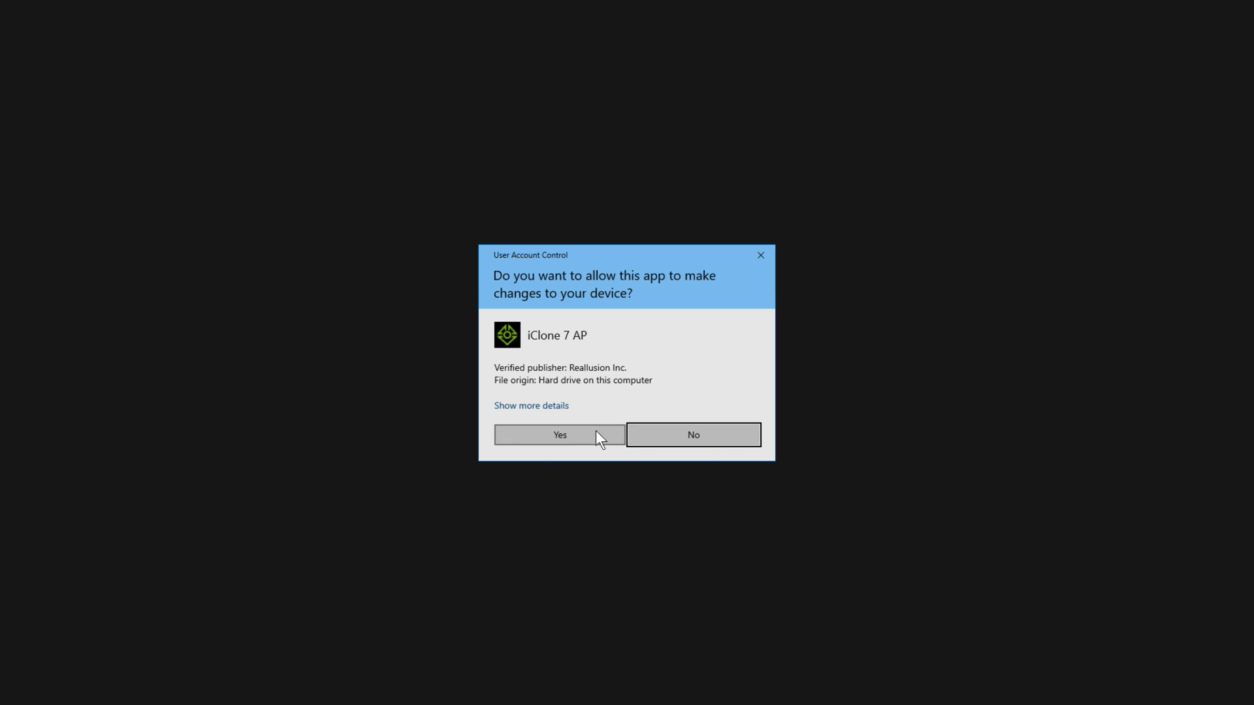
{"action": "left_click", "coordinate": [596, 435]}
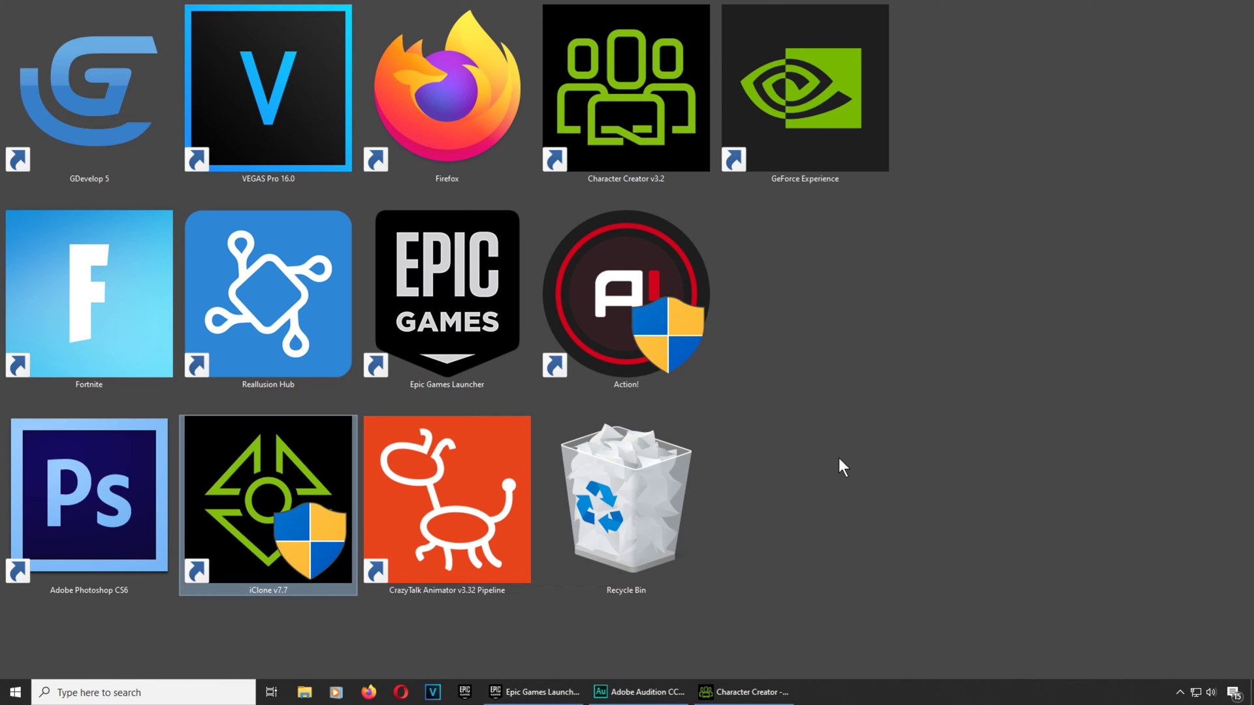
- Switch to Adobe Audition and play the two speech passages of the 'I am The Senate' MP3 clip
{"action": "left_click", "coordinate": [639, 693]}
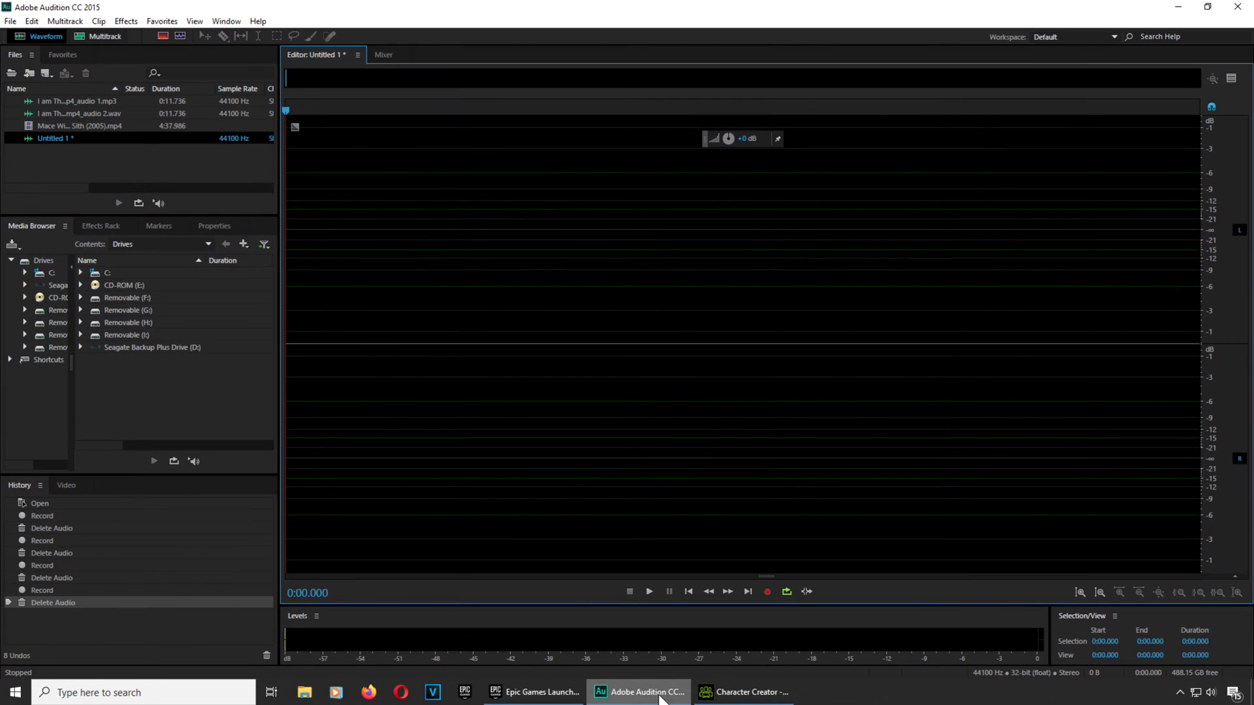
{"action": "left_click", "coordinate": [104, 115]}
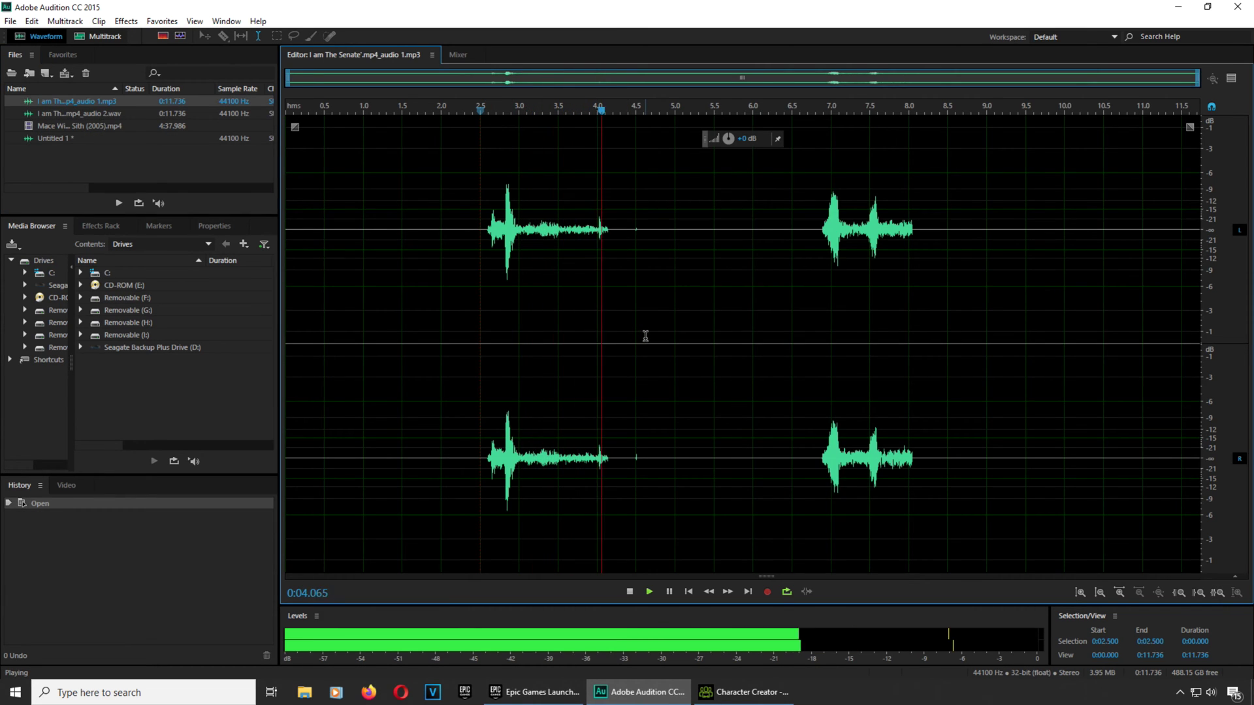
{"action": "left_click", "coordinate": [823, 229]}
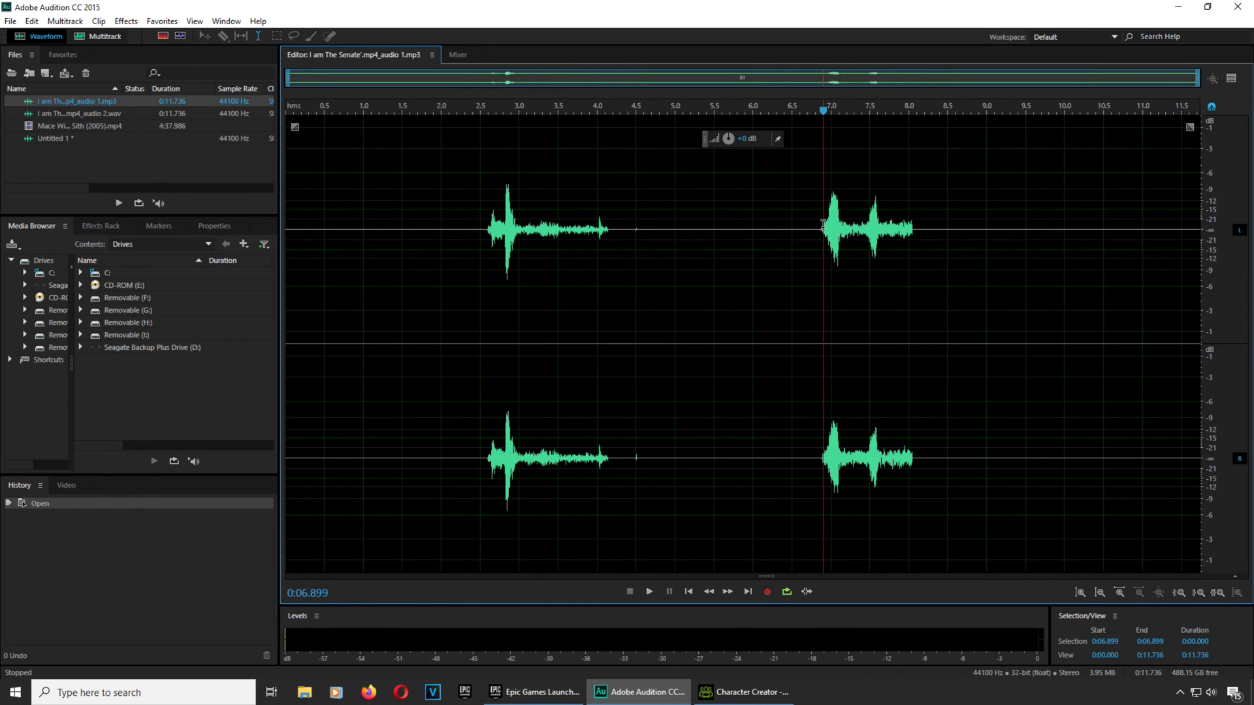
{"action": "key", "text": "space"}
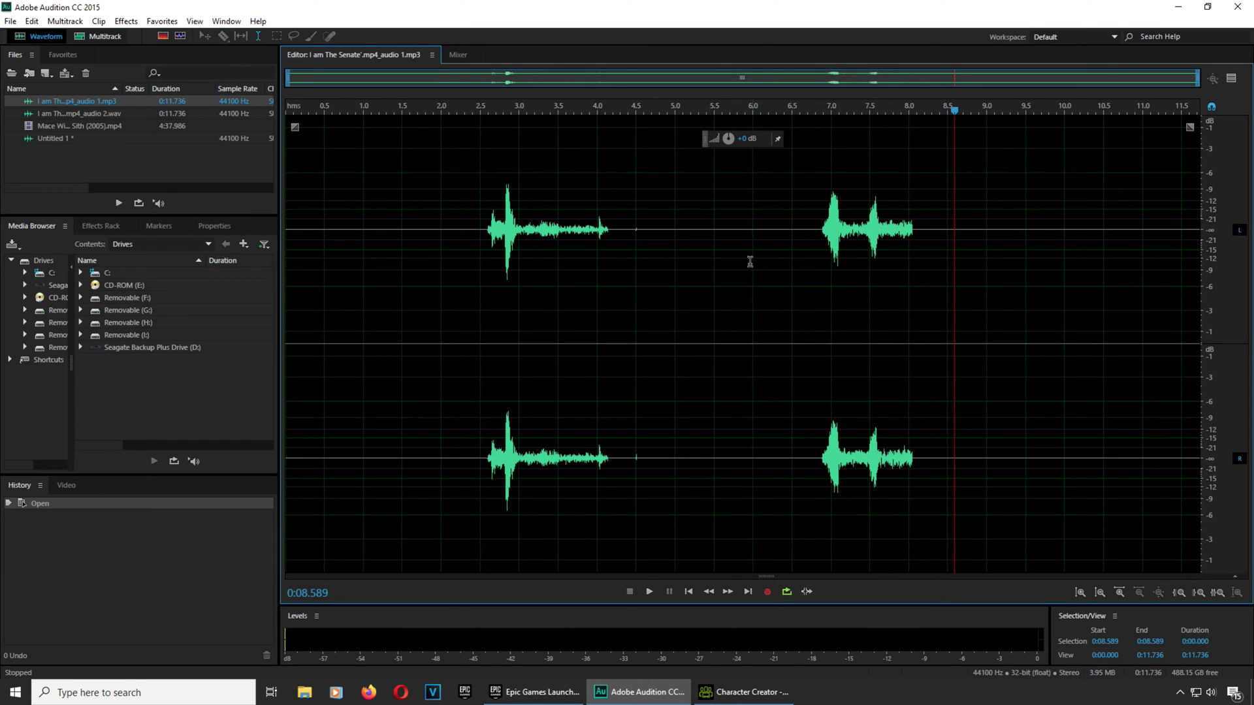
- Switch to iClone 7 and import the saved windu avatar into the empty project
{"action": "left_click", "coordinate": [743, 692]}
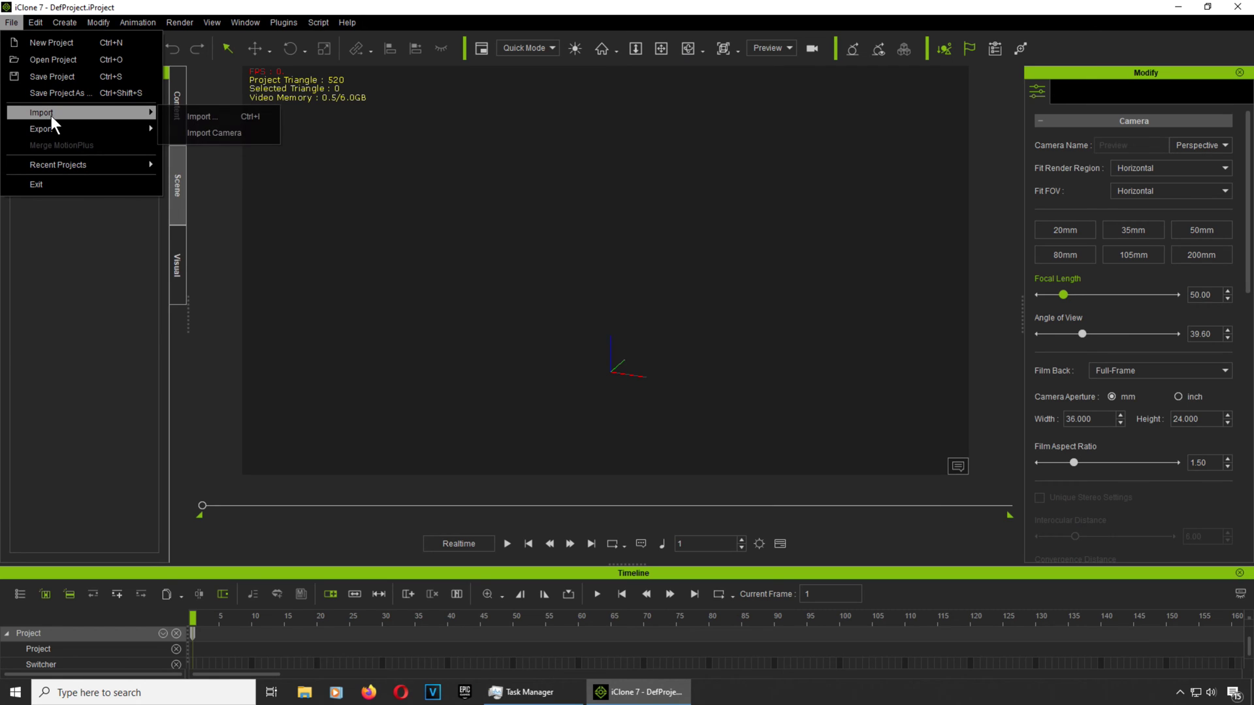
{"action": "left_click", "coordinate": [175, 119]}
{"action": "left_click", "coordinate": [523, 351]}
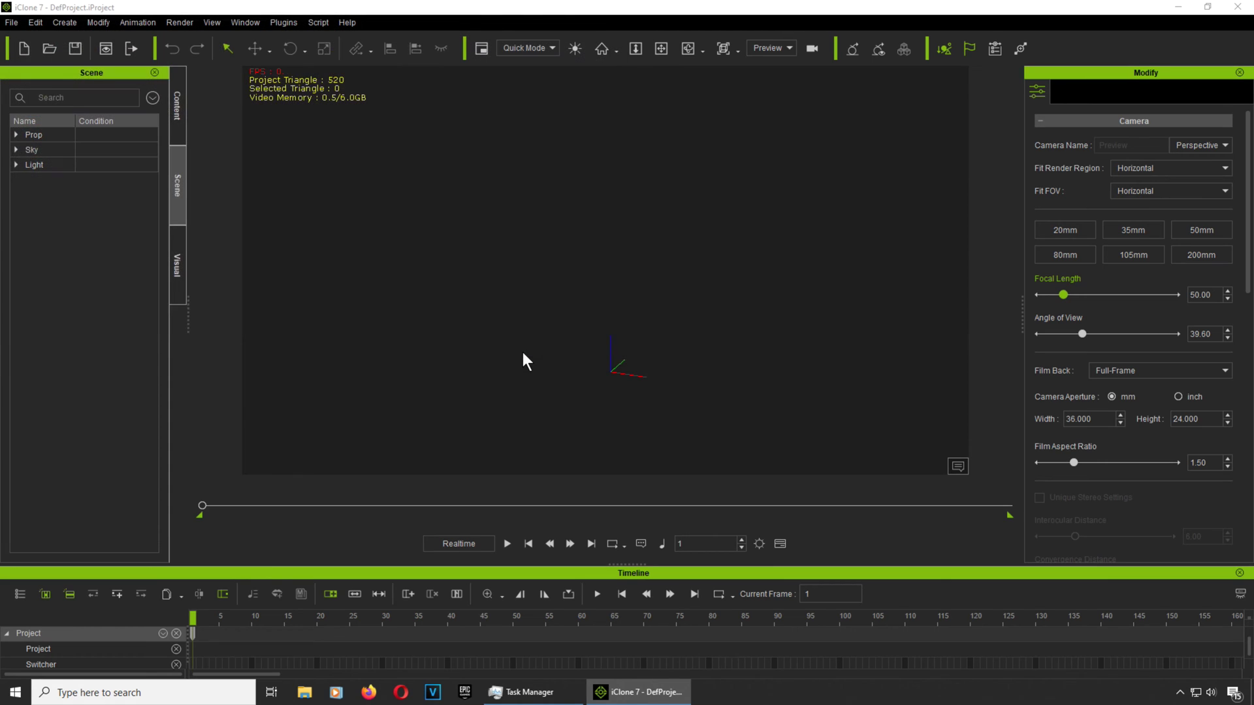
- Load the voice clip I am The Senate'.mp4_audio 1.mp3 from the Voices folder onto the windu avatar for lip-sync
{"action": "left_click", "coordinate": [182, 22]}
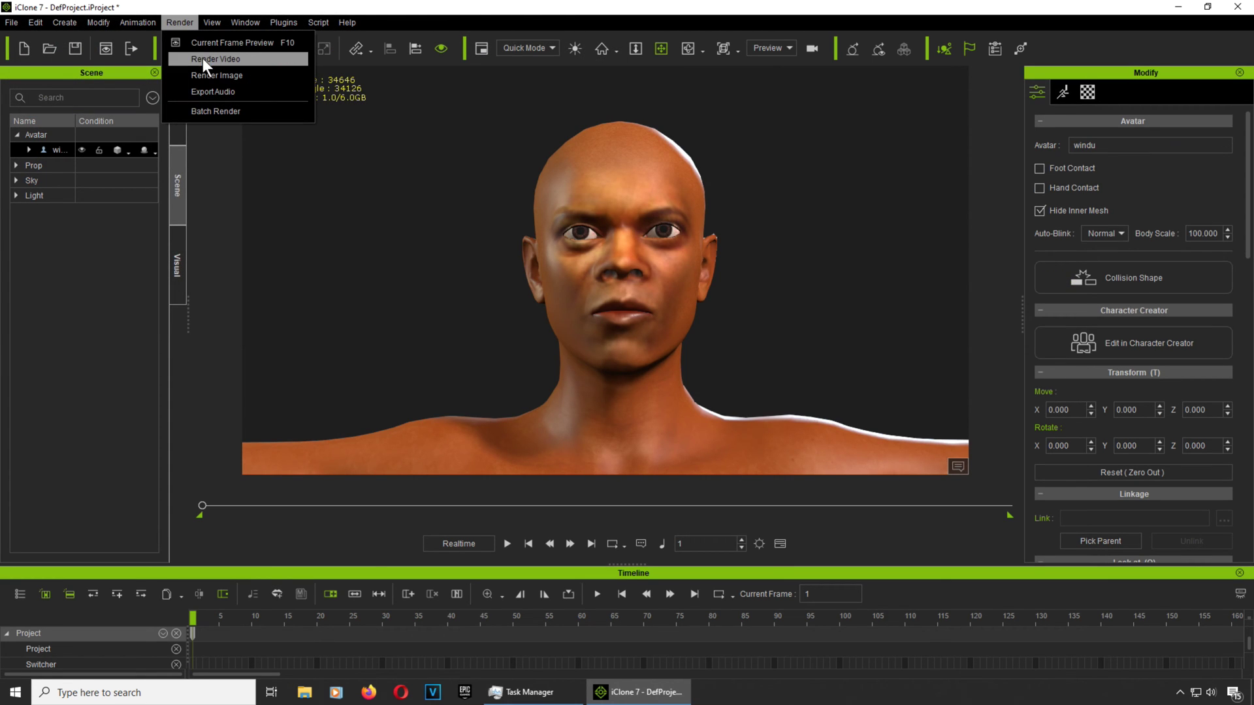
{"action": "mouse_move", "coordinate": [140, 26]}
{"action": "mouse_move", "coordinate": [248, 42]}
{"action": "left_click", "coordinate": [316, 77]}
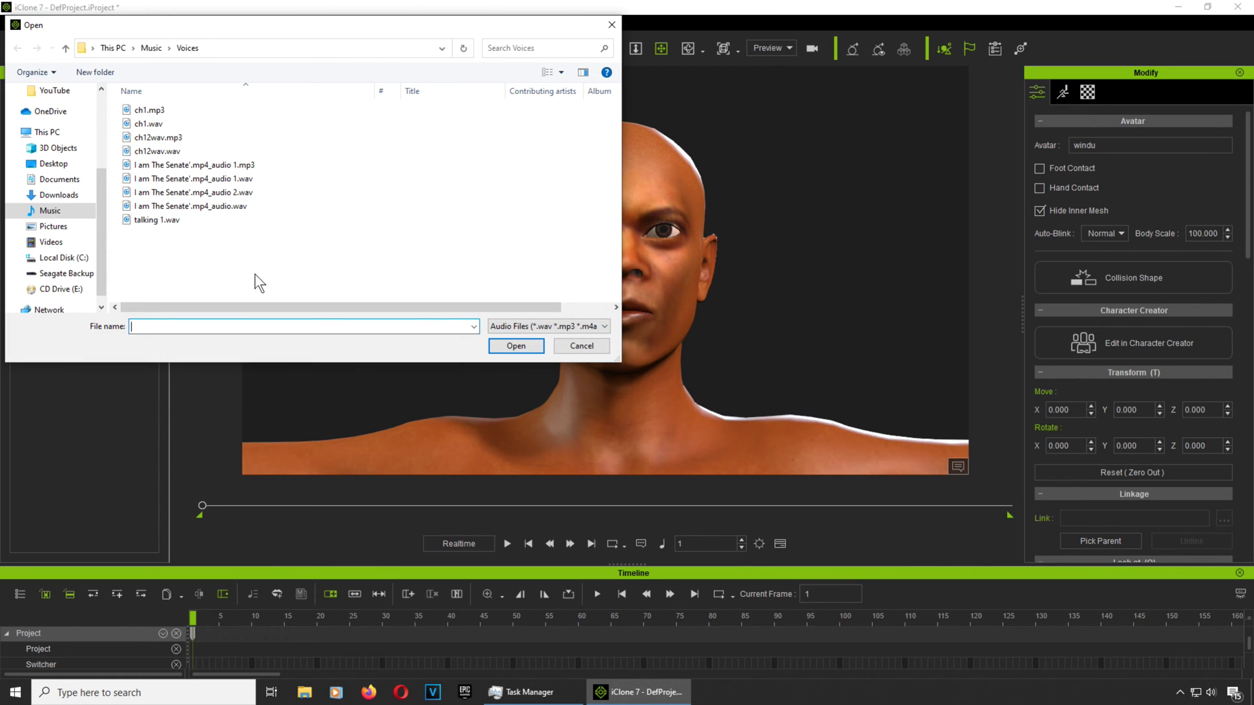
{"action": "left_click", "coordinate": [254, 166]}
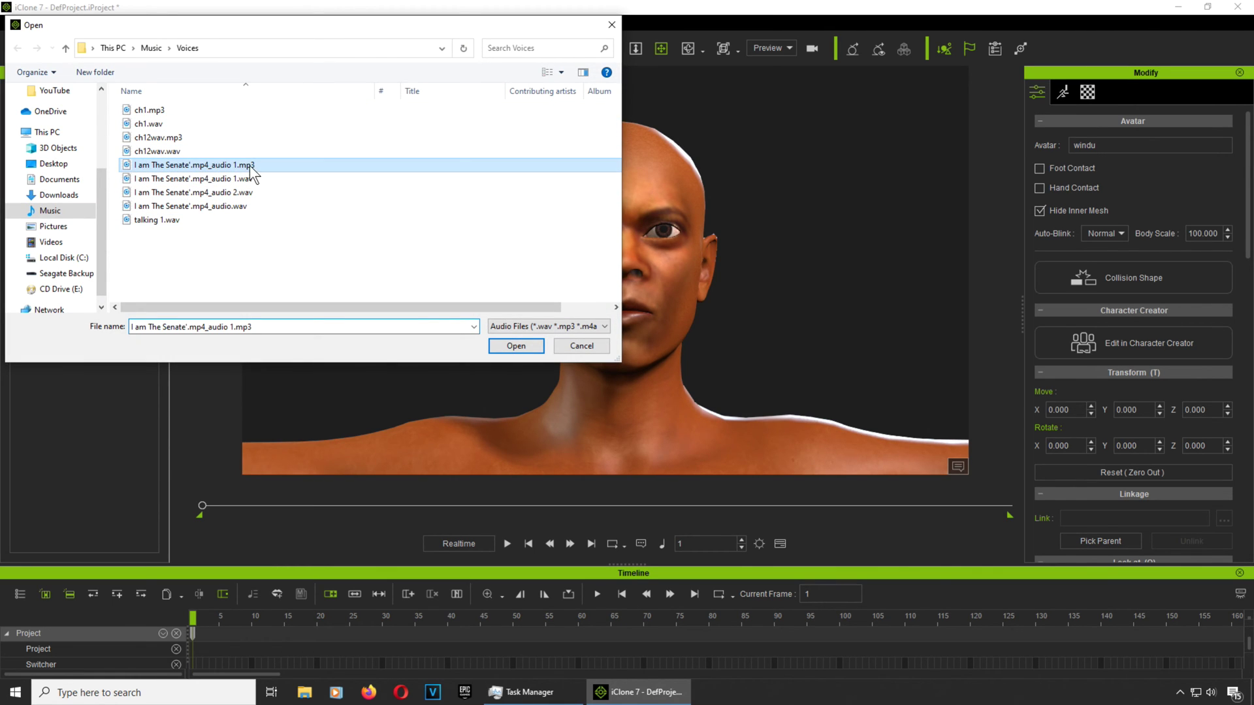
{"action": "left_click", "coordinate": [516, 345]}
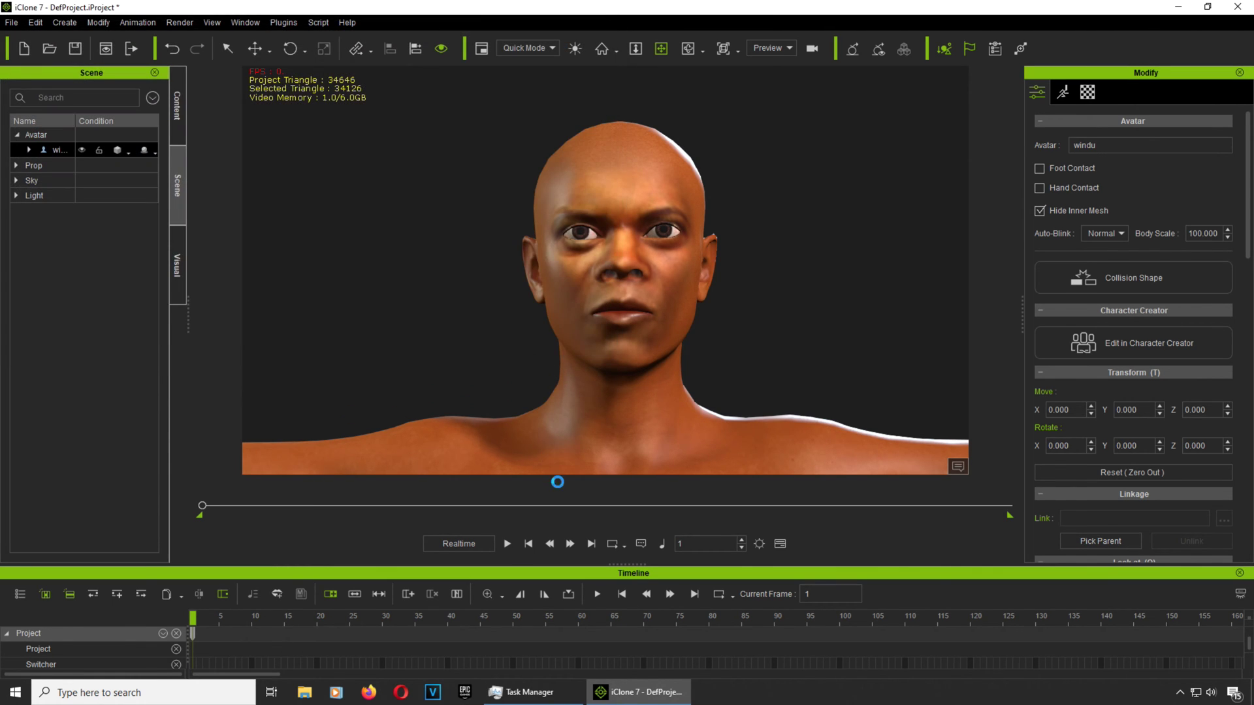
- Play the avatar's lip-synced speech from frame 1 and stop the playback partway through
{"action": "left_click", "coordinate": [508, 544]}
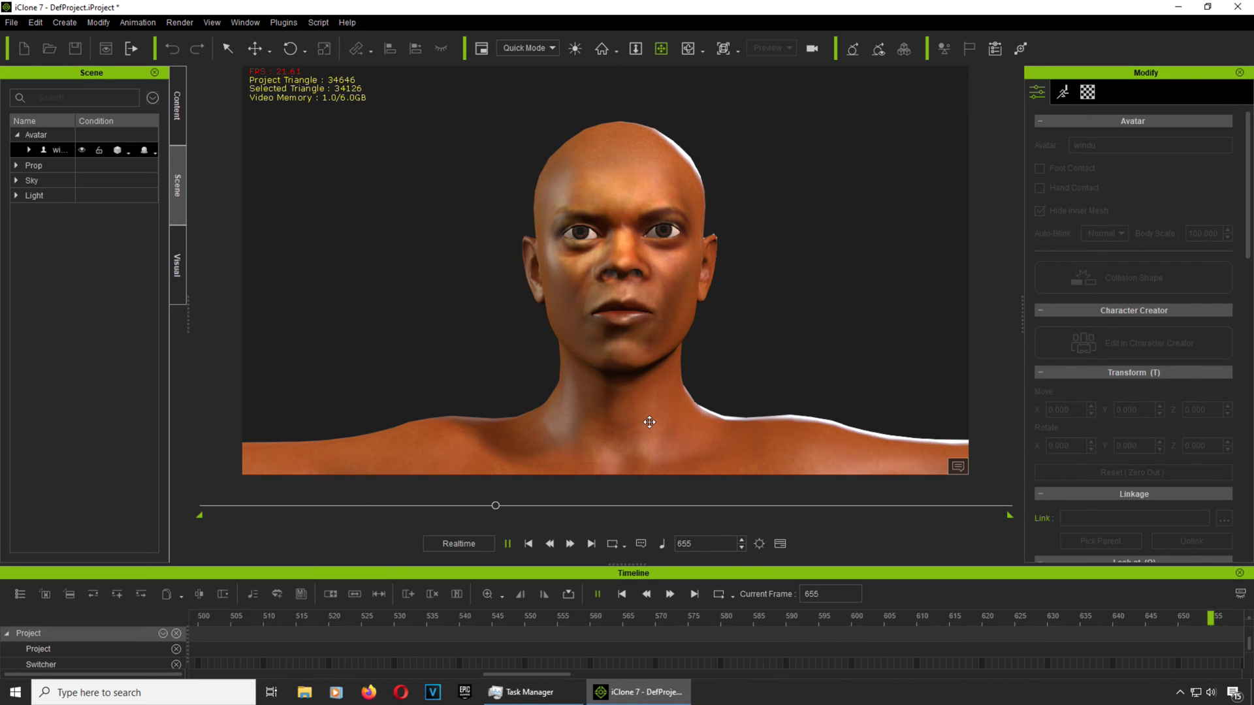
{"action": "left_click", "coordinate": [508, 543]}
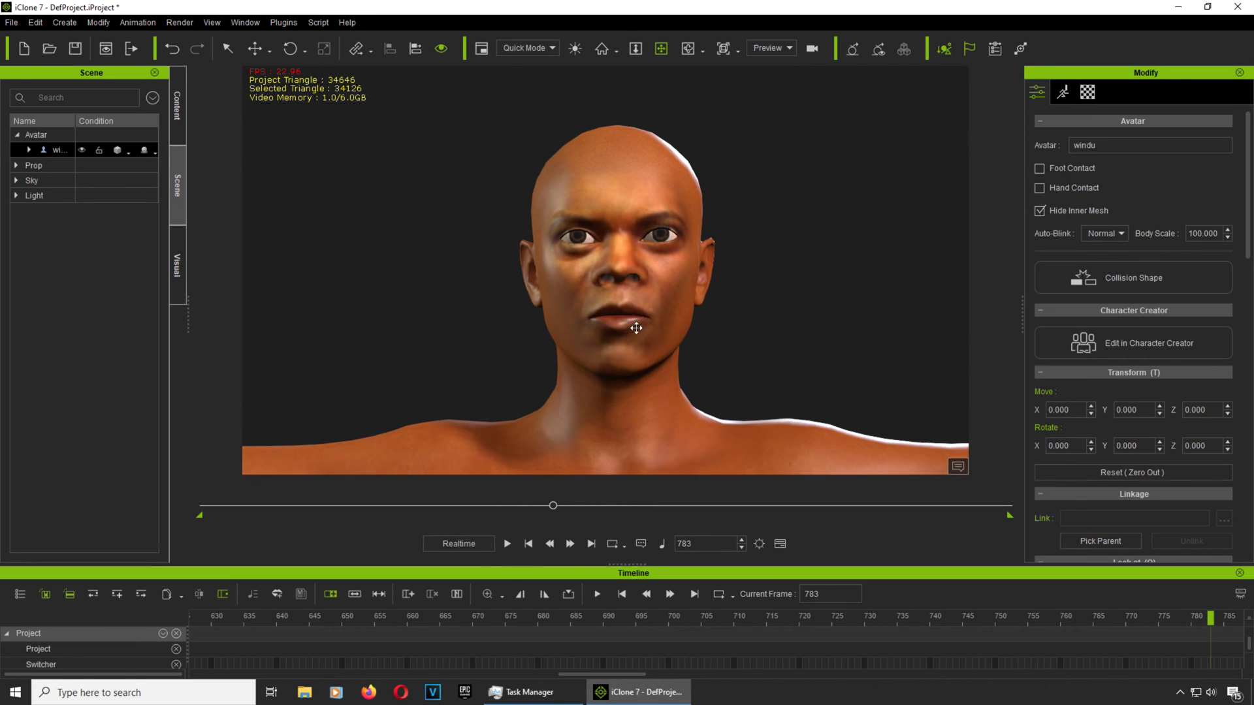
{"action": "mouse_move", "coordinate": [638, 327]}
{"action": "right_mouse_down"}
{"action": "mouse_move", "coordinate": [639, 308]}
{"action": "mouse_move", "coordinate": [626, 316]}
{"action": "right_mouse_up"}
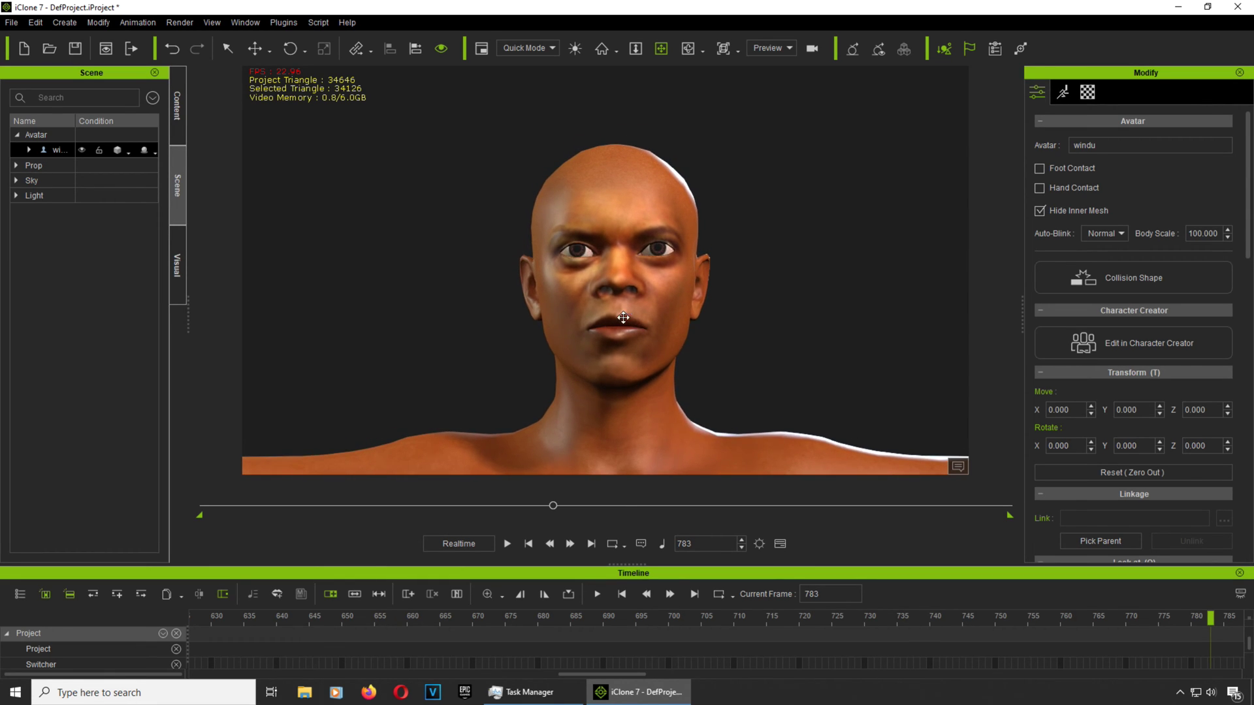
{"action": "left_click", "coordinate": [180, 22]}
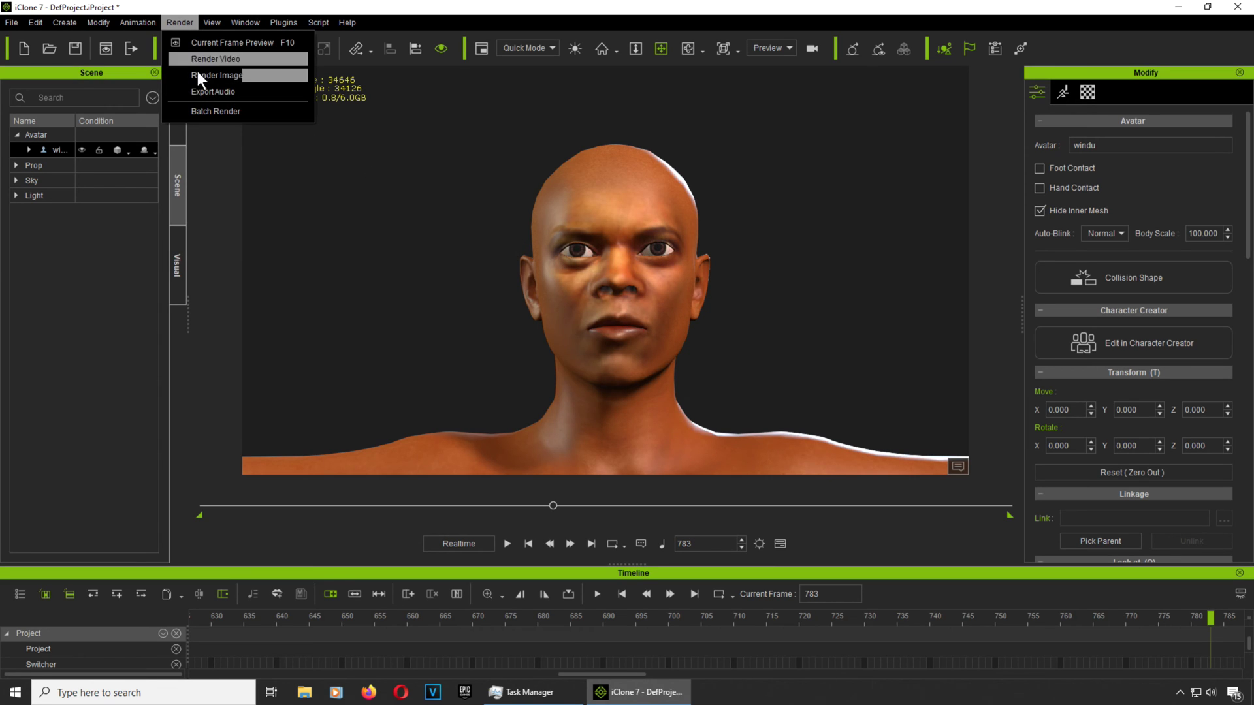
{"action": "left_click", "coordinate": [232, 62]}
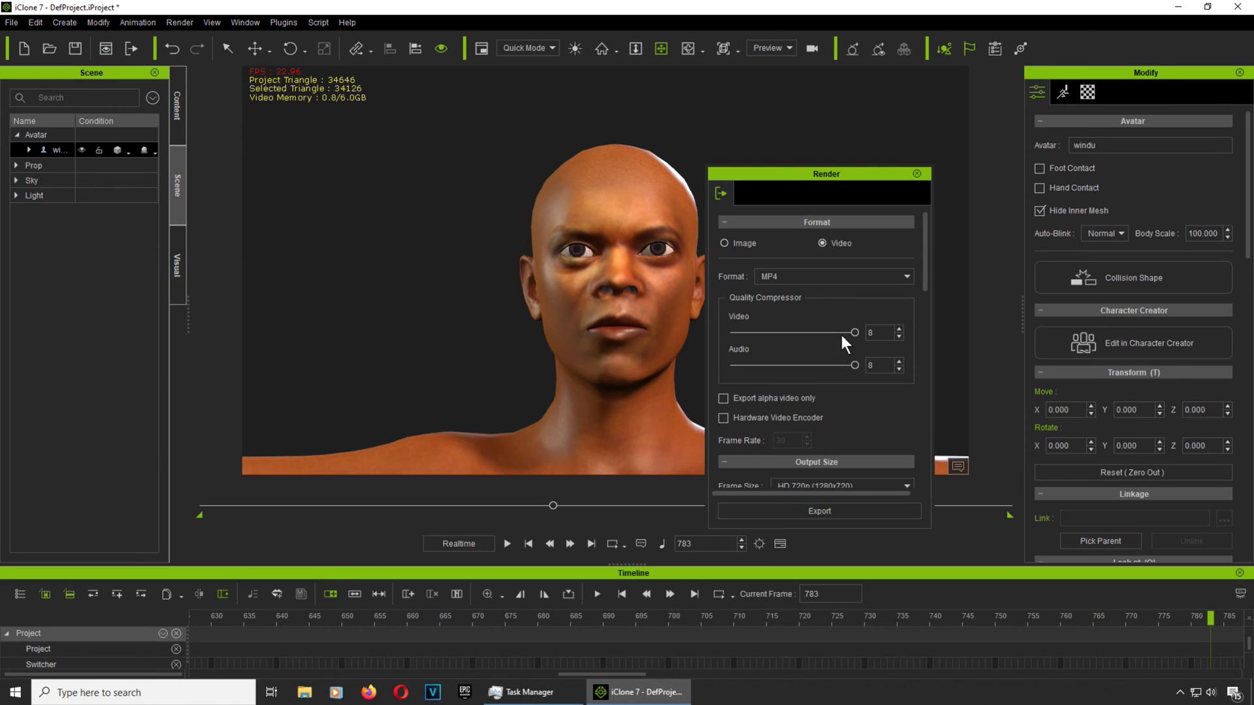
{"action": "left_click_drag", "start_coordinate": [778, 184], "coordinate": [883, 137]}
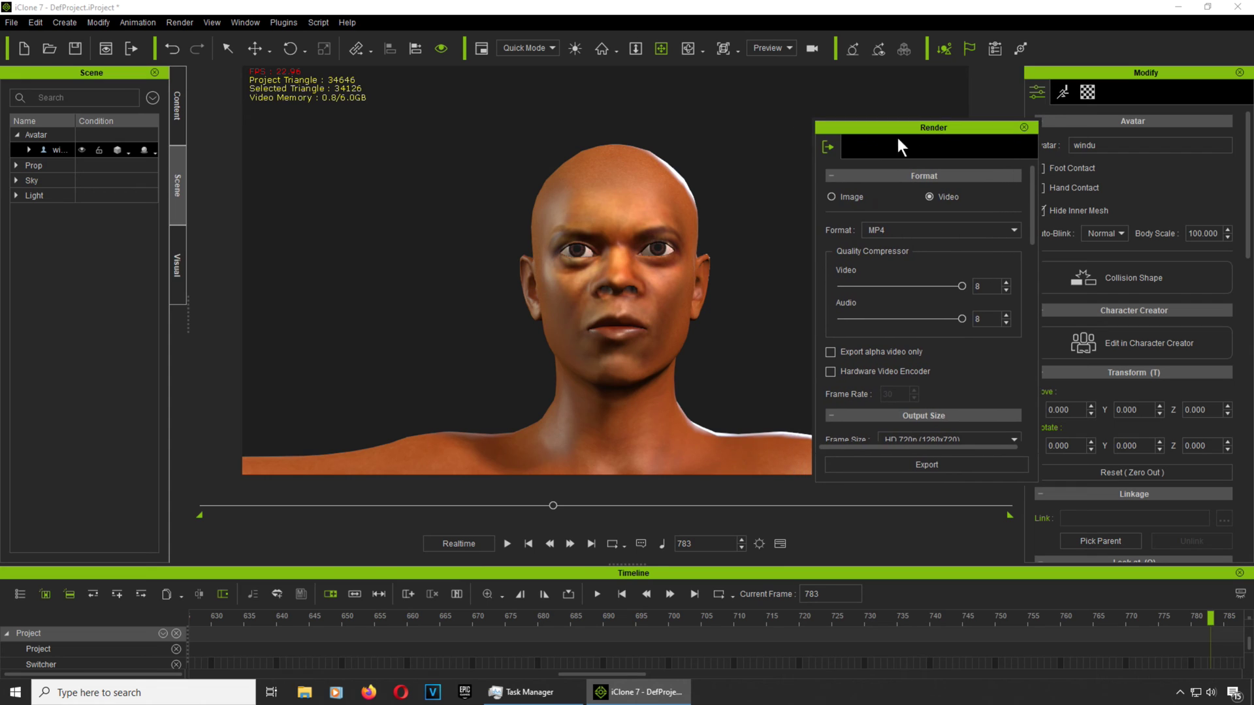
{"action": "left_click", "coordinate": [1024, 128]}
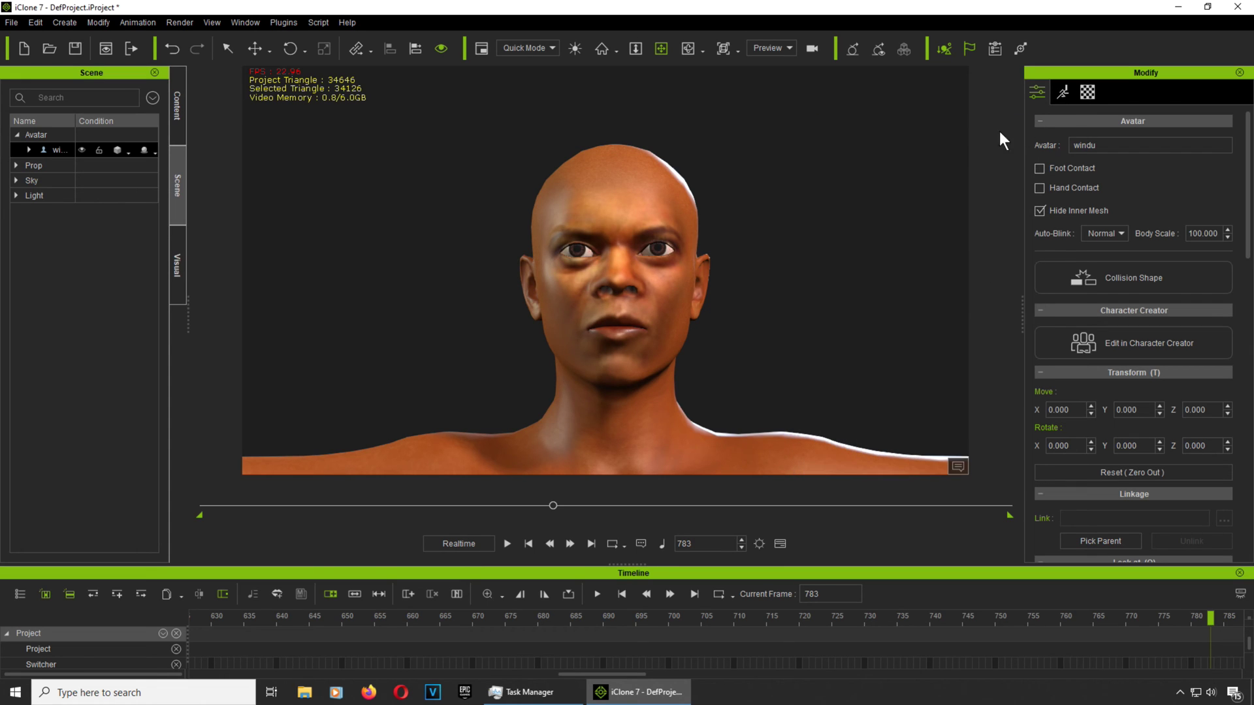
{"action": "left_click", "coordinate": [172, 261]}
{"action": "left_click", "coordinate": [176, 106]}
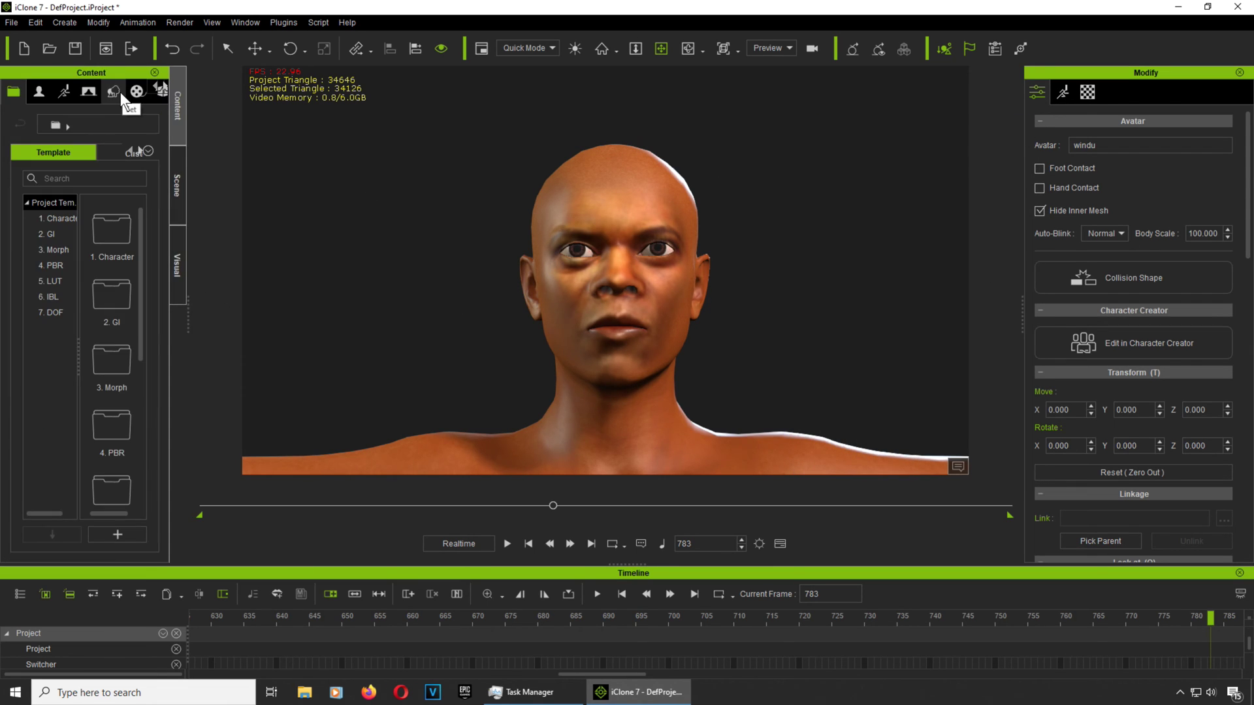
{"action": "left_click", "coordinate": [119, 92]}
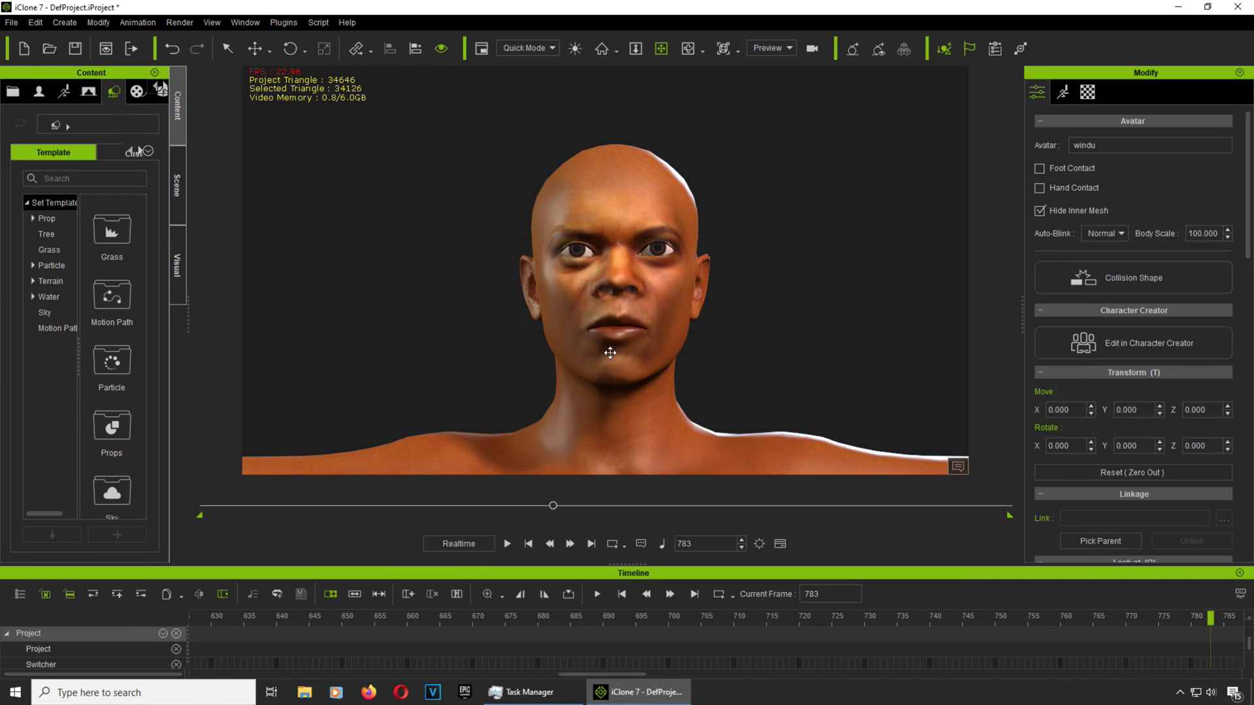
- Open Face Puppet for the avatar, choose the 00_Zane animation profile and preview the facial motion
{"action": "left_click_drag", "start_coordinate": [610, 353], "coordinate": [600, 335]}
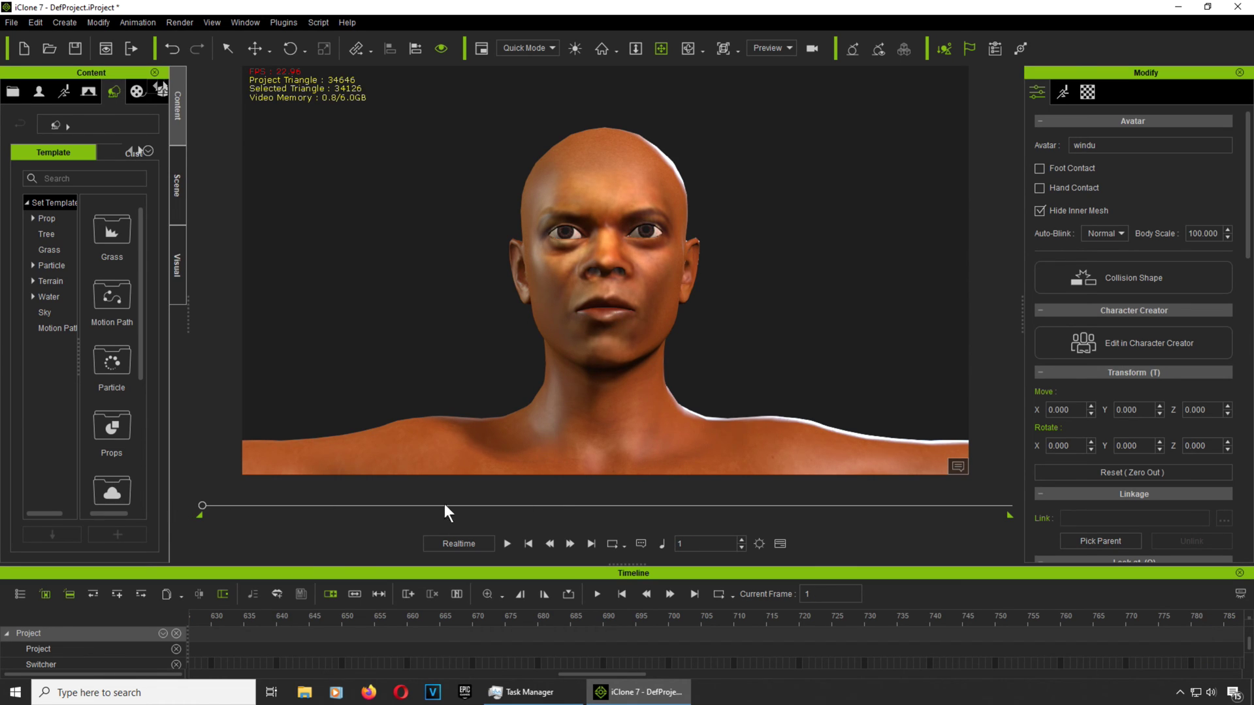
{"action": "left_click", "coordinate": [1066, 93]}
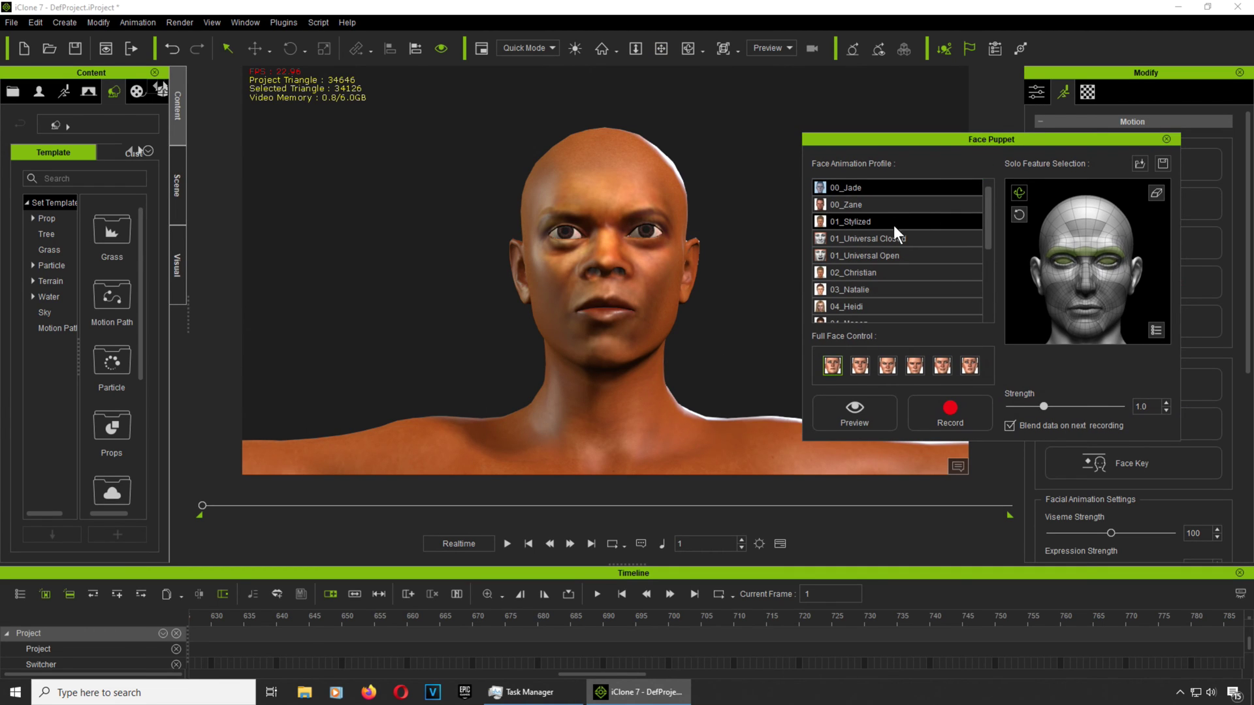
{"action": "left_click_drag", "start_coordinate": [989, 242], "coordinate": [995, 177]}
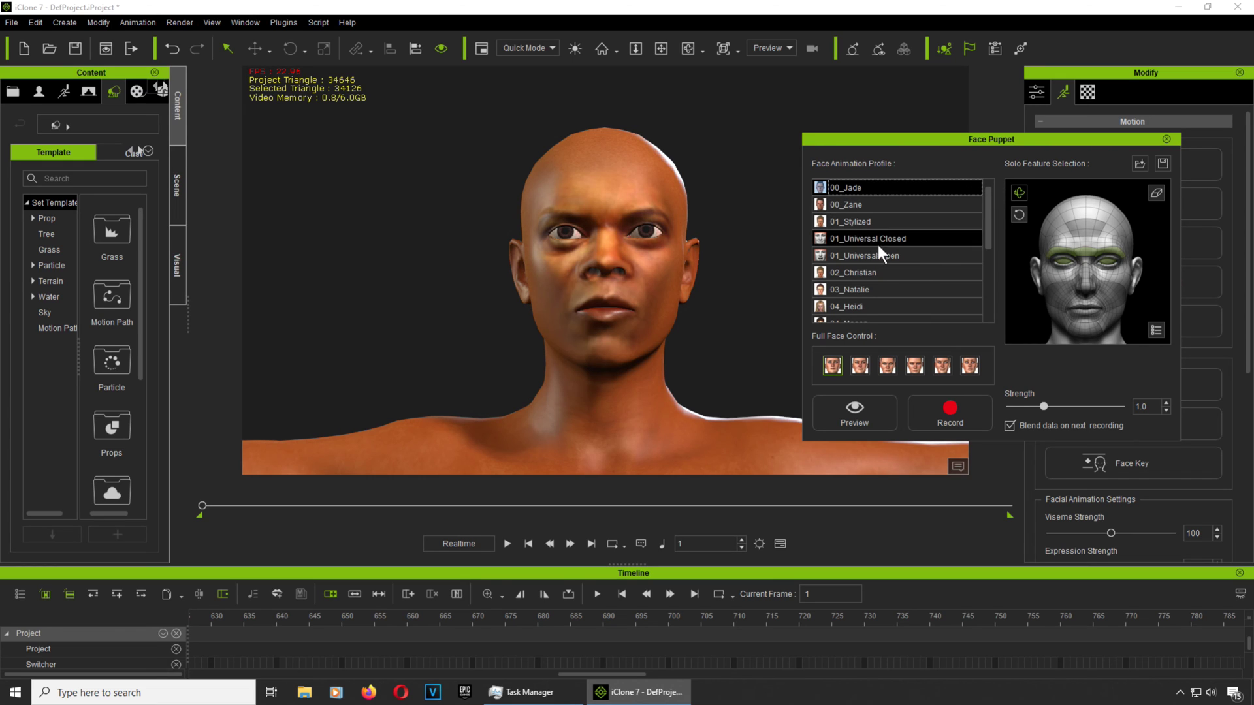
{"action": "left_click", "coordinate": [869, 205]}
{"action": "left_click", "coordinate": [862, 415]}
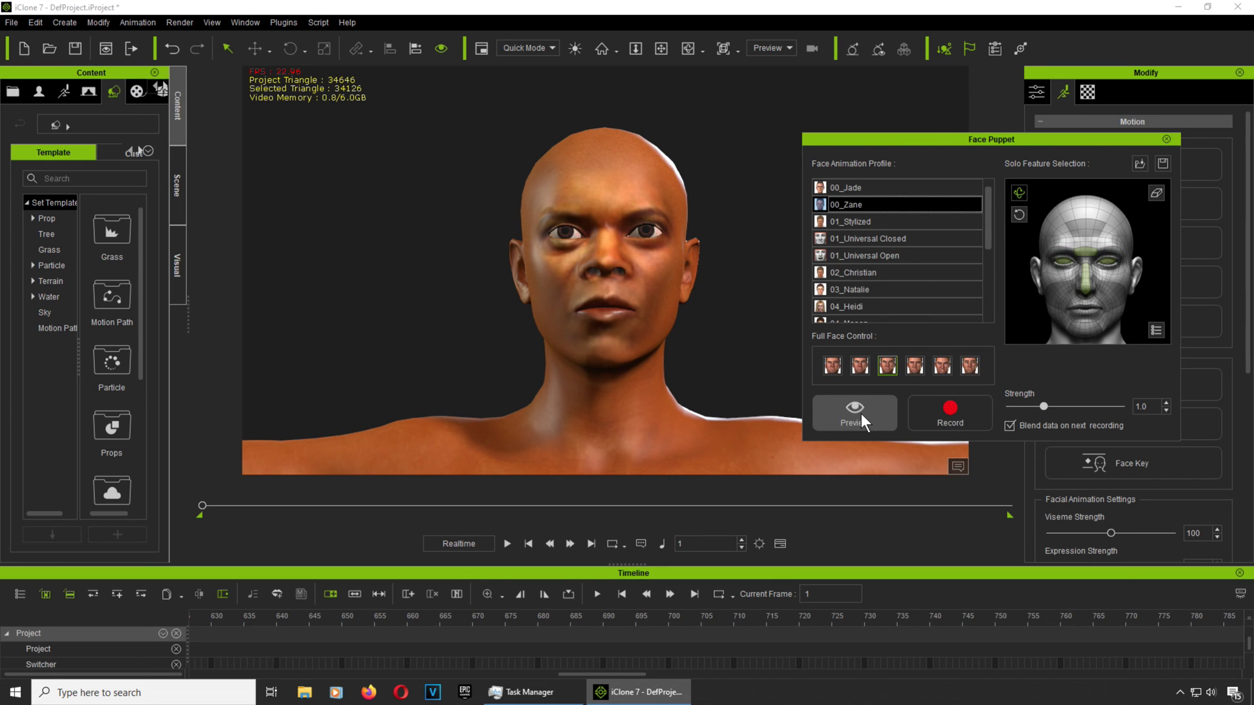
{"action": "key", "text": "space"}
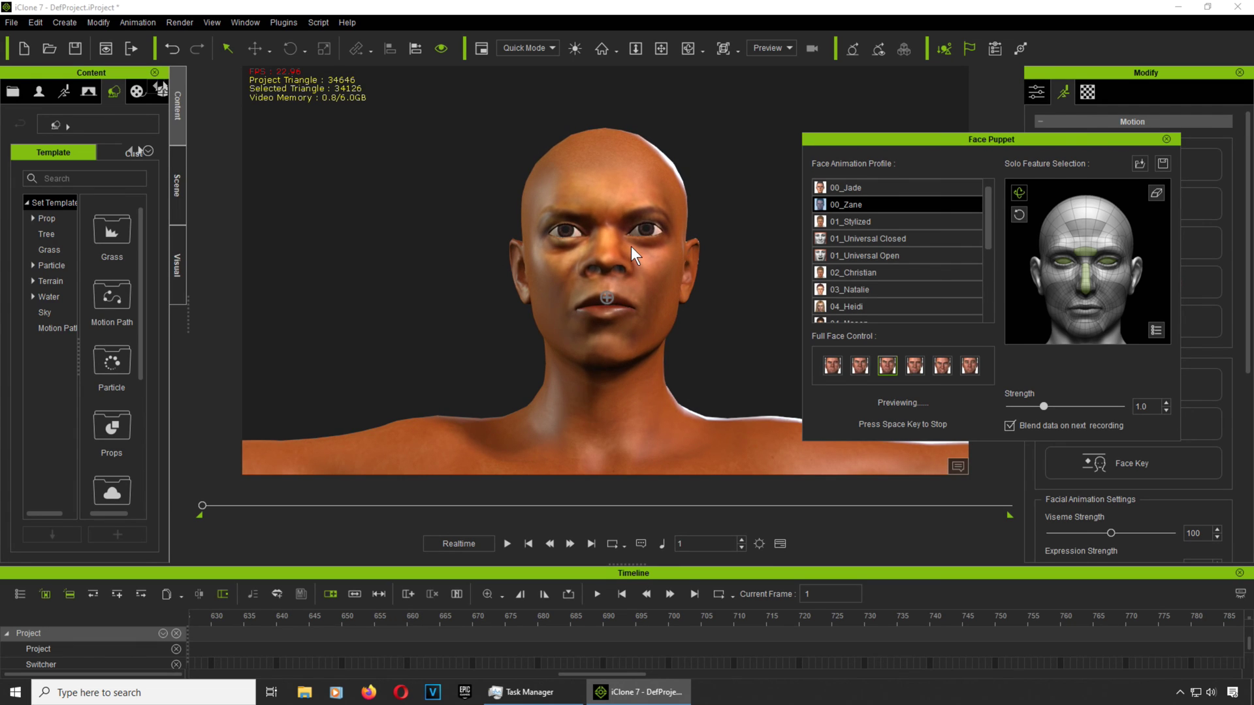
{"action": "key", "text": "space"}
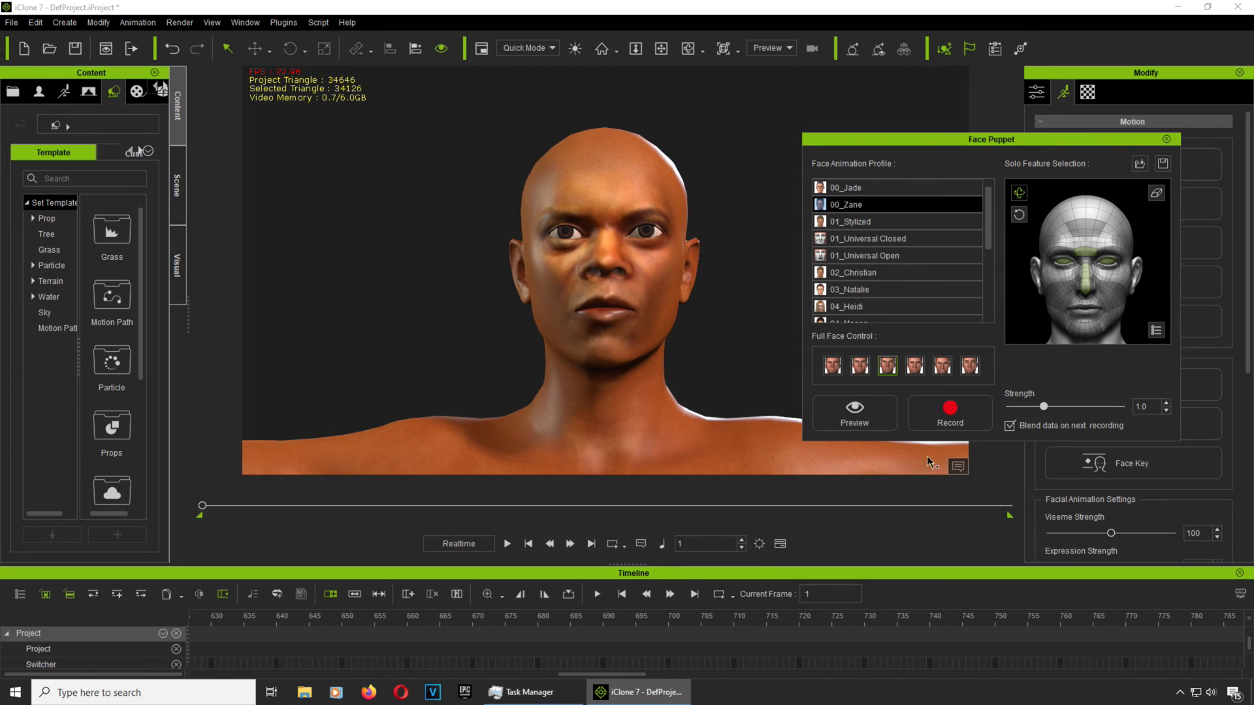
- Record a Face Puppet performance at normal speed from frame 1 with the 00_Zane profile
{"action": "left_click", "coordinate": [961, 409]}
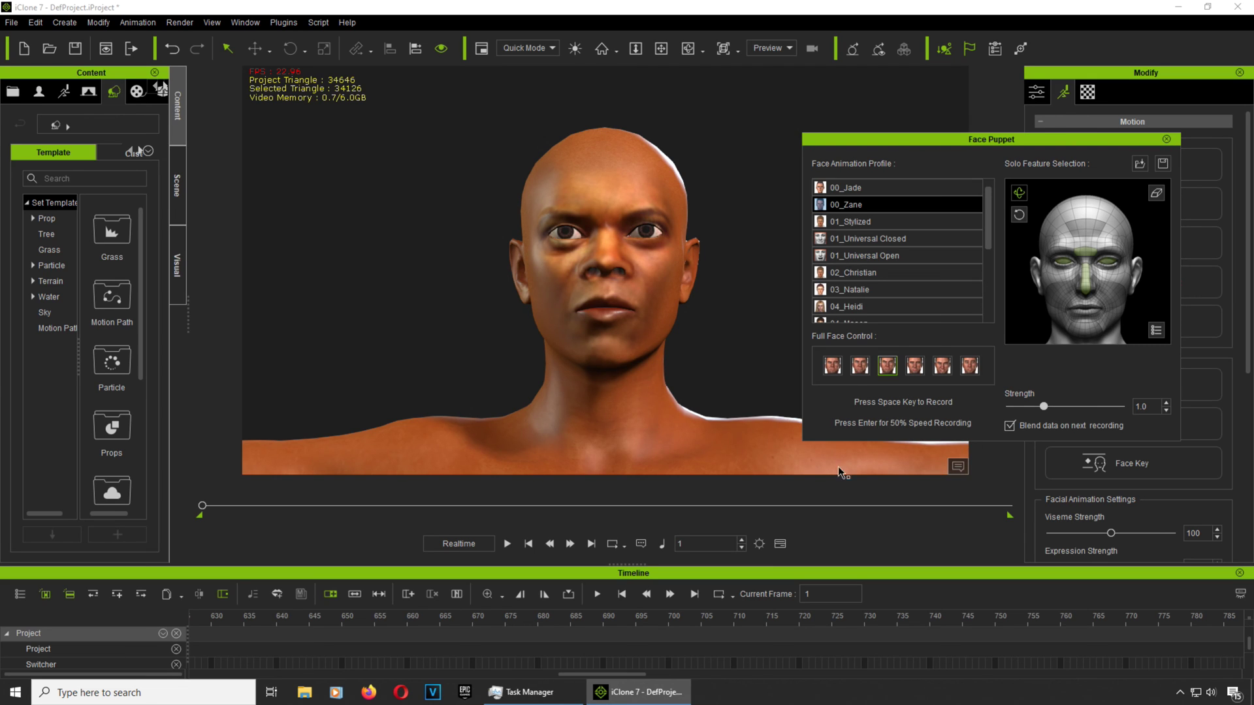
{"action": "key", "text": "space"}
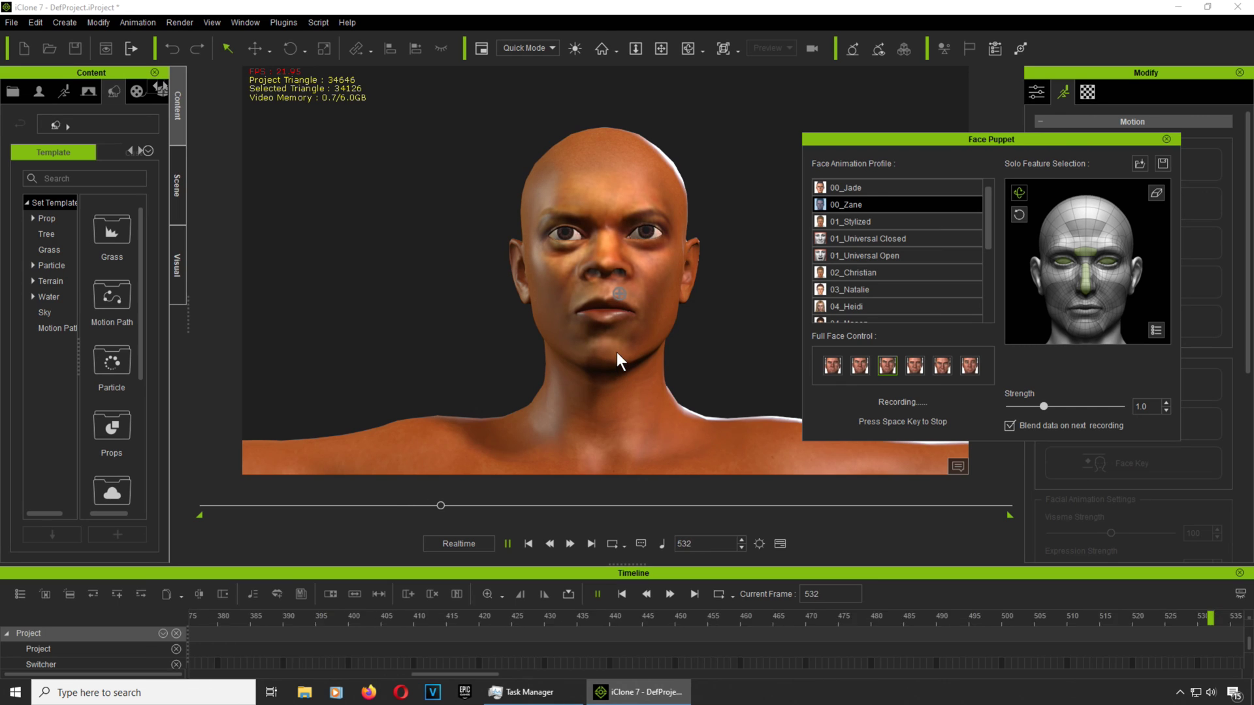
{"action": "key", "text": "space"}
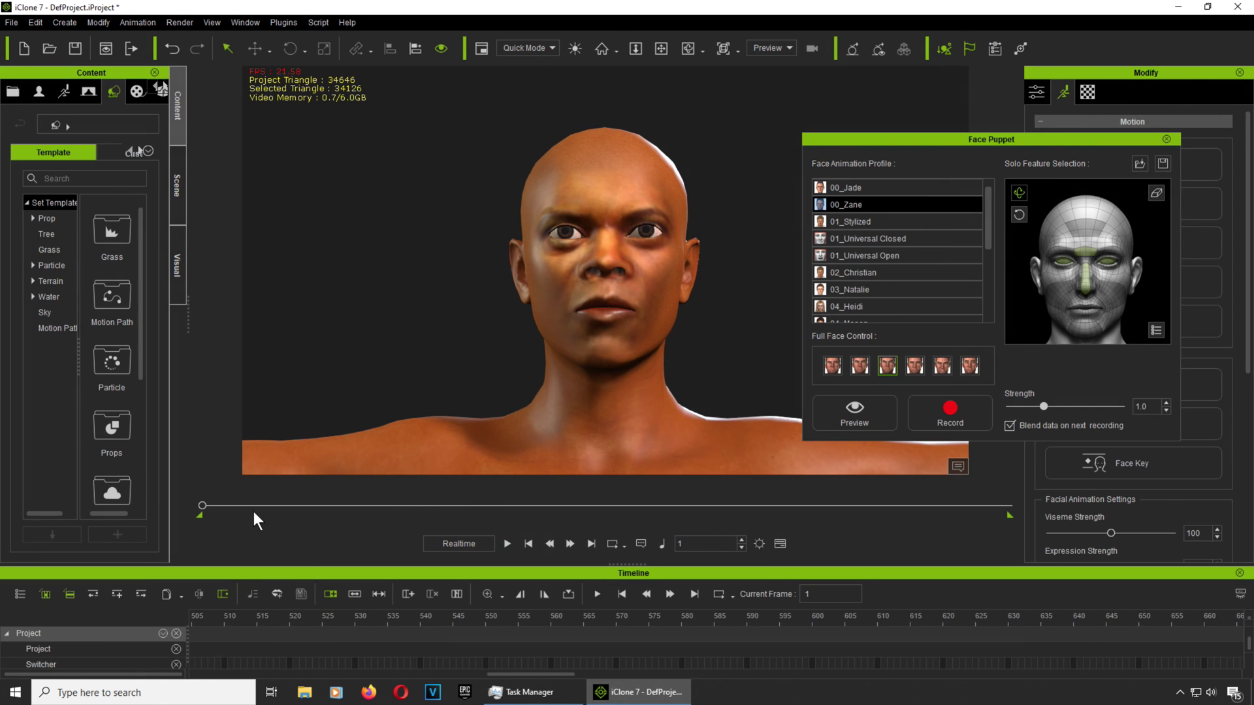
- Play back the recorded facial performance, close Face Puppet and replay the animation
{"action": "key", "text": "space"}
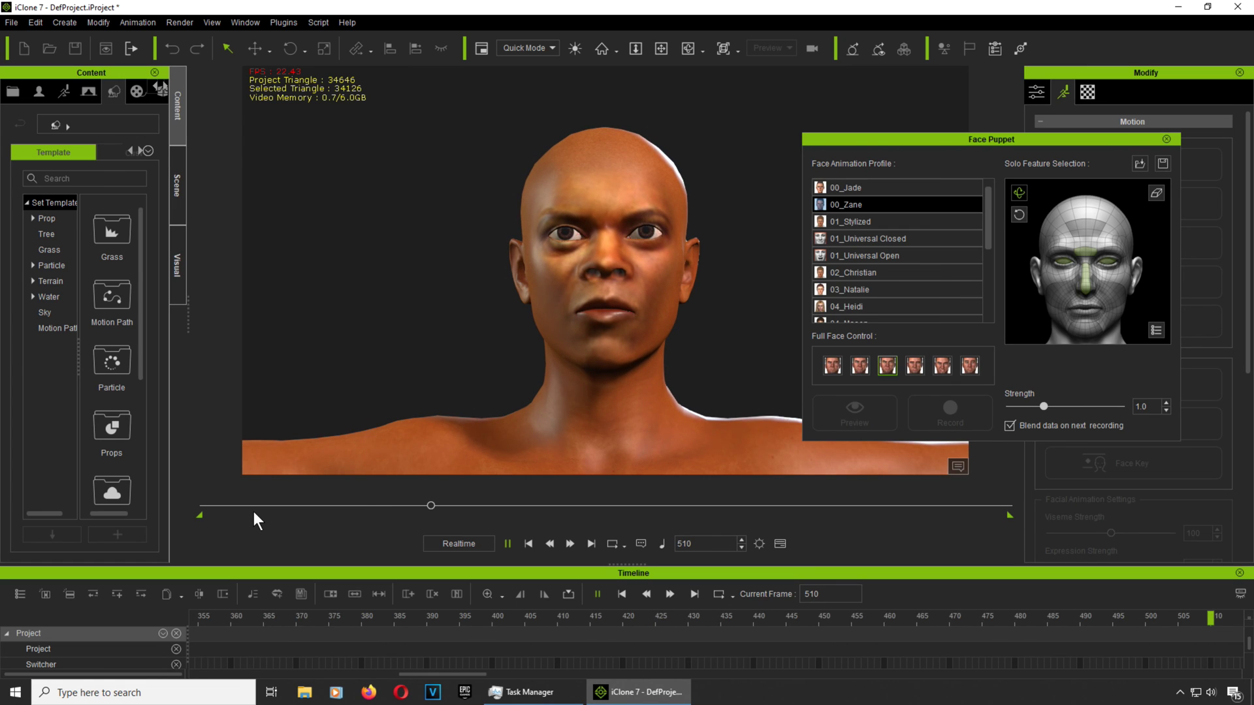
{"action": "key", "text": "Escape"}
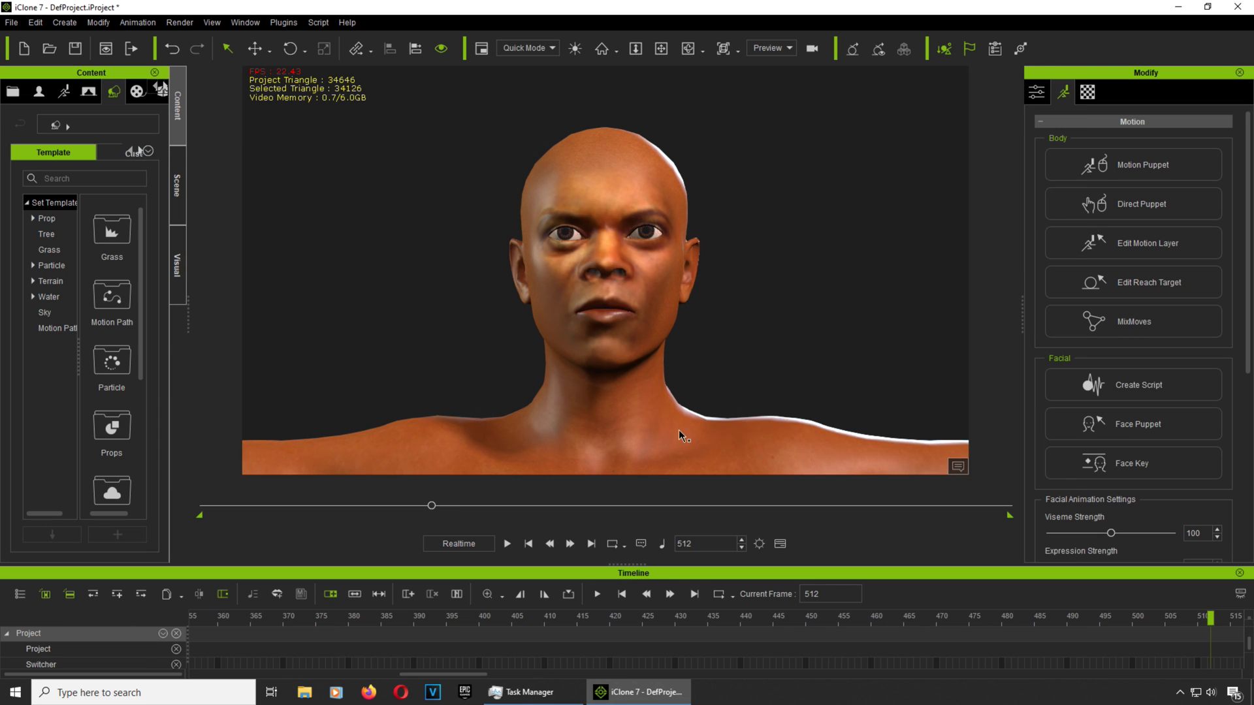
{"action": "key", "text": "space"}
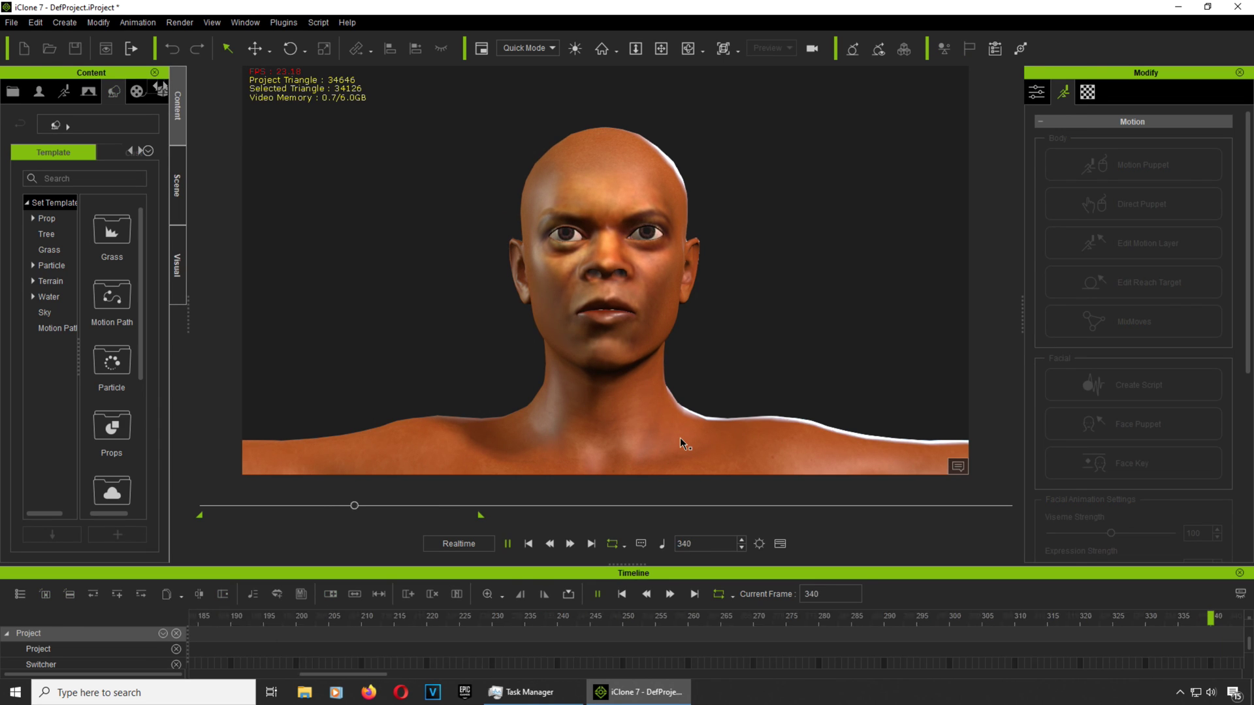